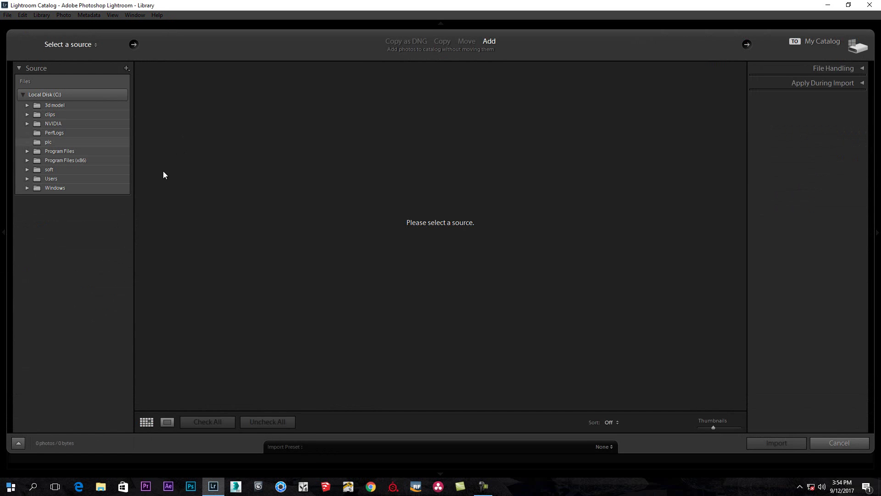
- Import IMG_2312.jpg from the pic folder on Local Disk (C:) into the catalog without moving the file
left_click(48, 142)
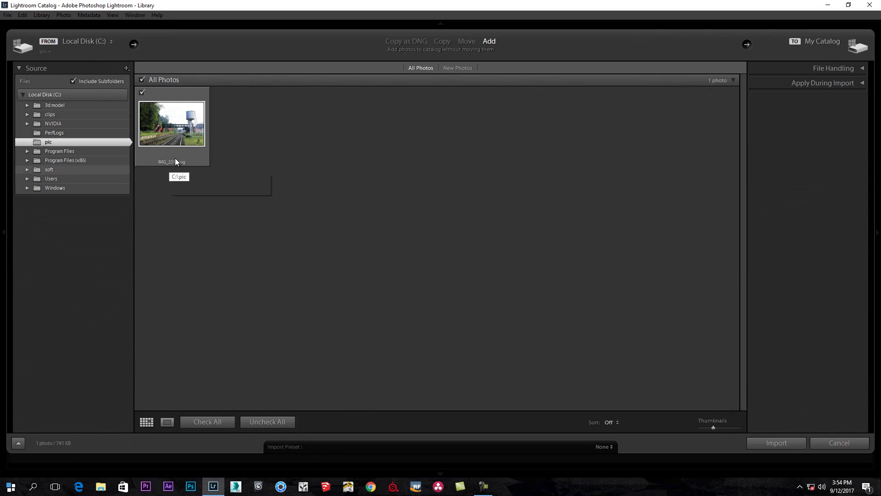
left_click(171, 127)
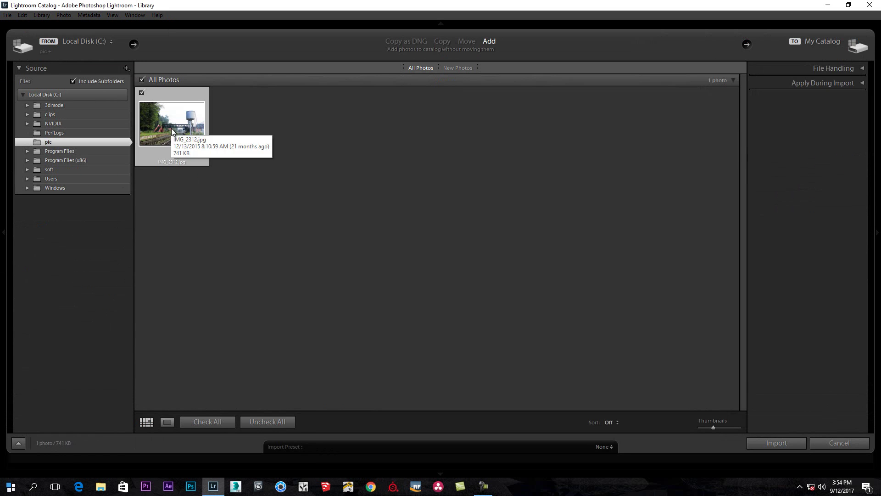
left_click(775, 447)
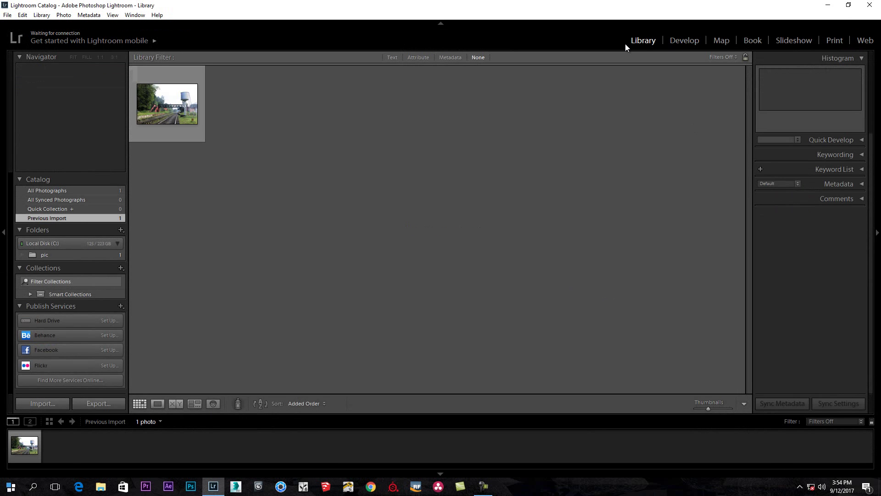
- Open the imported railway photo in the Develop module and check its side-by-side before and after view
double_click(194, 107)
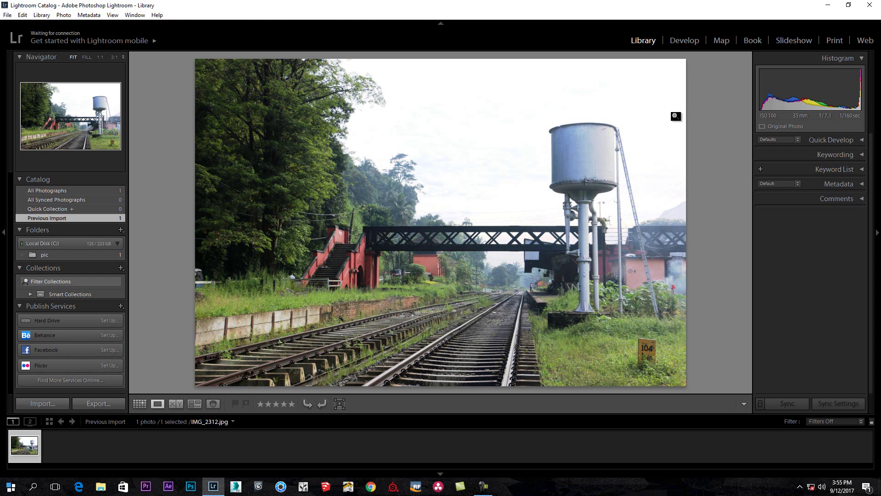
left_click(684, 42)
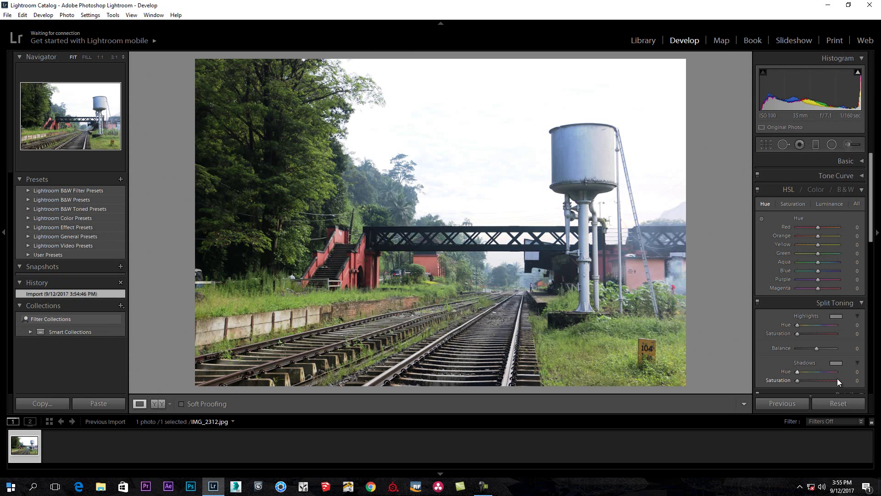
left_click(158, 403)
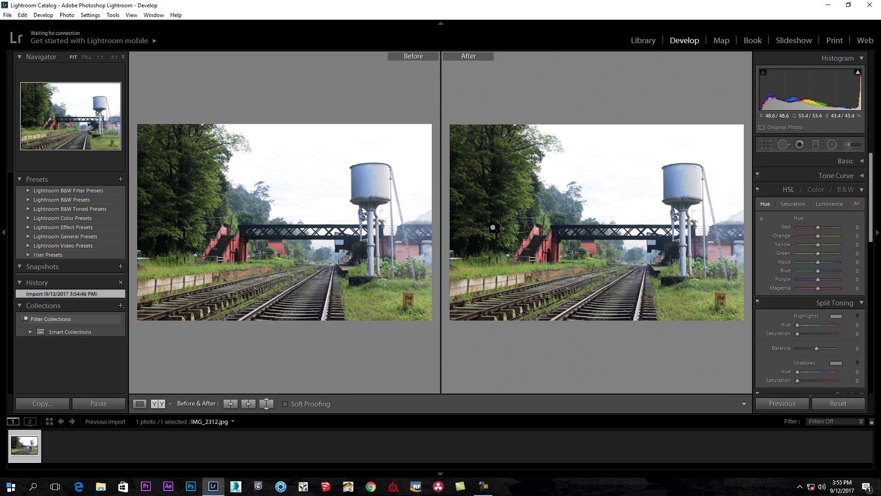
left_click(140, 403)
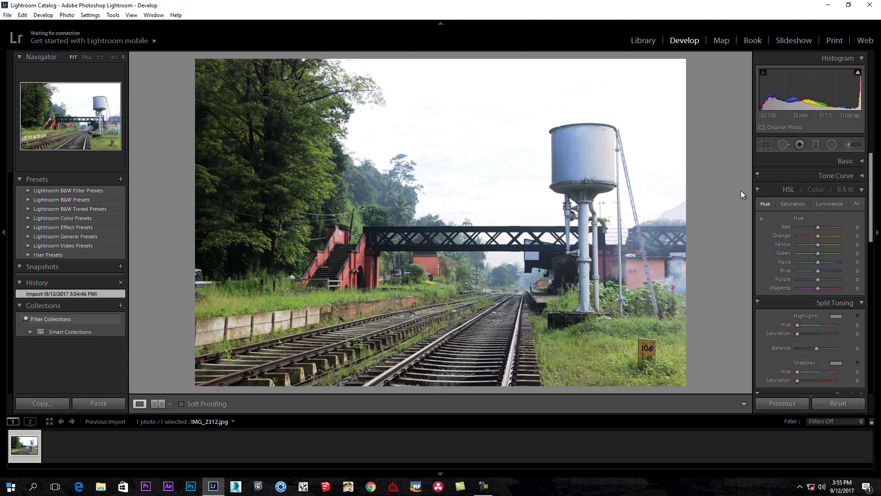
- Collapse the HSL, Split Toning, Detail and Lens Corrections adjustment sections
left_click(861, 193)
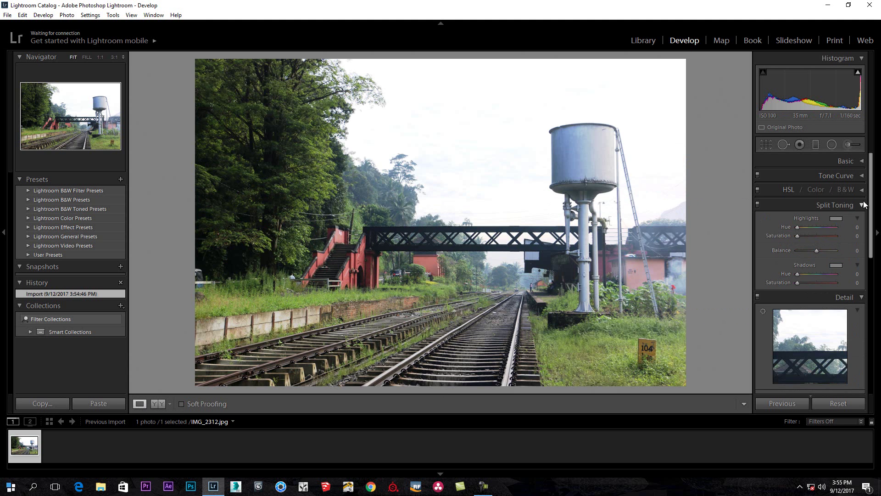
left_click(863, 205)
left_click(862, 220)
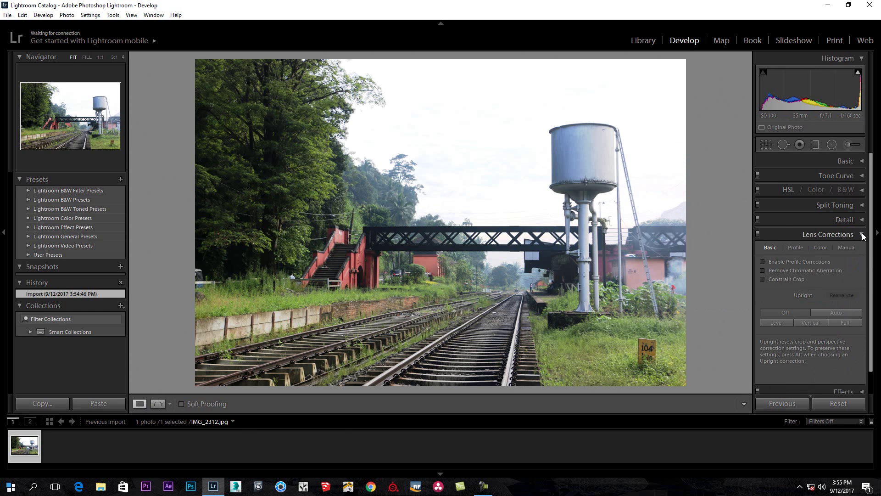
left_click(862, 235)
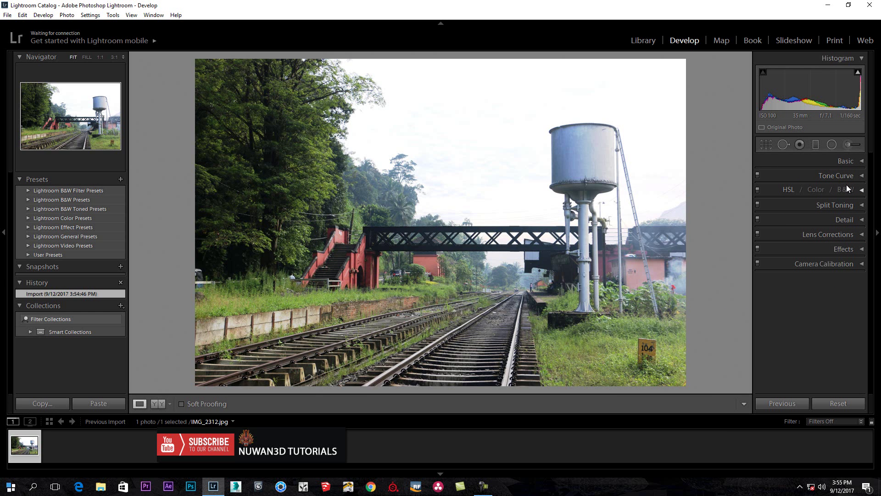
- Set the photo's Exposure to -0.60, Contrast to -43, Highlights to -100, Shadows to +43 and Whites to -14
left_click(862, 161)
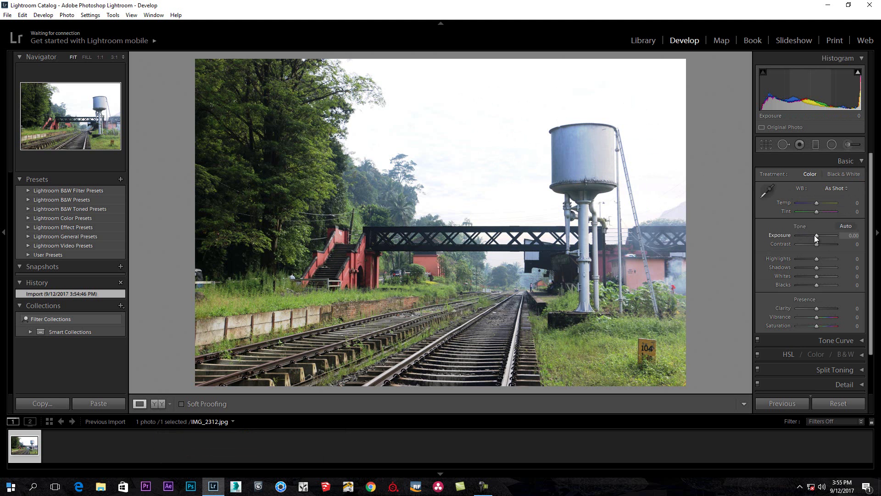
left_click_drag(816, 235, 814, 236)
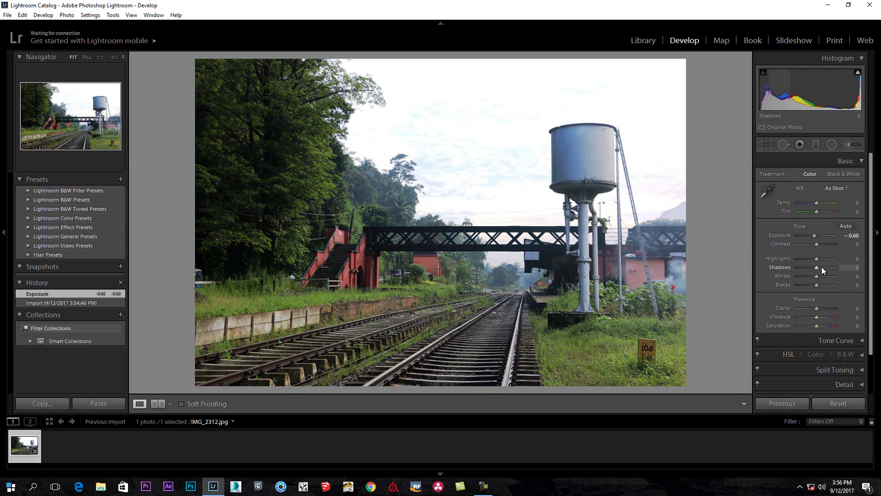
left_click_drag(818, 246, 811, 247)
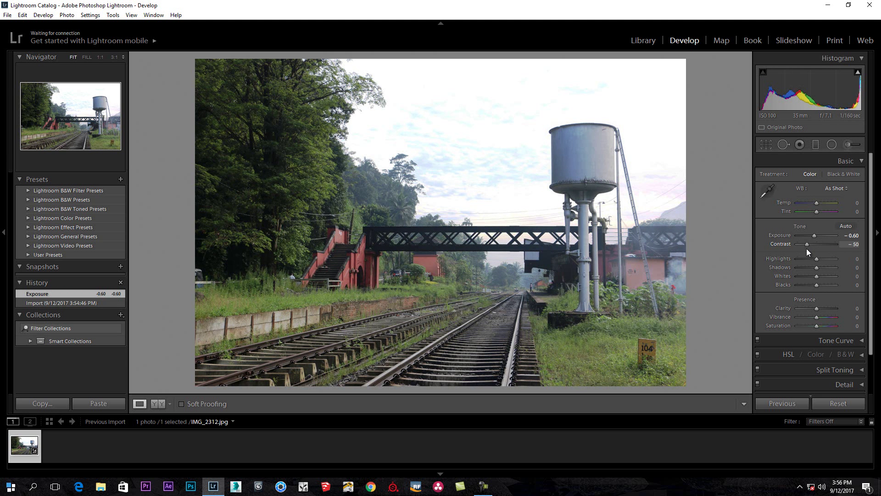
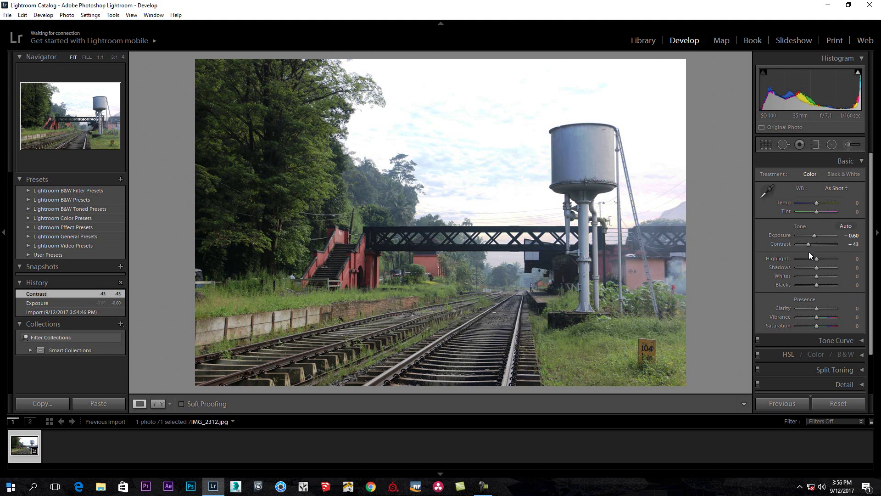
left_click_drag(813, 260, 788, 272)
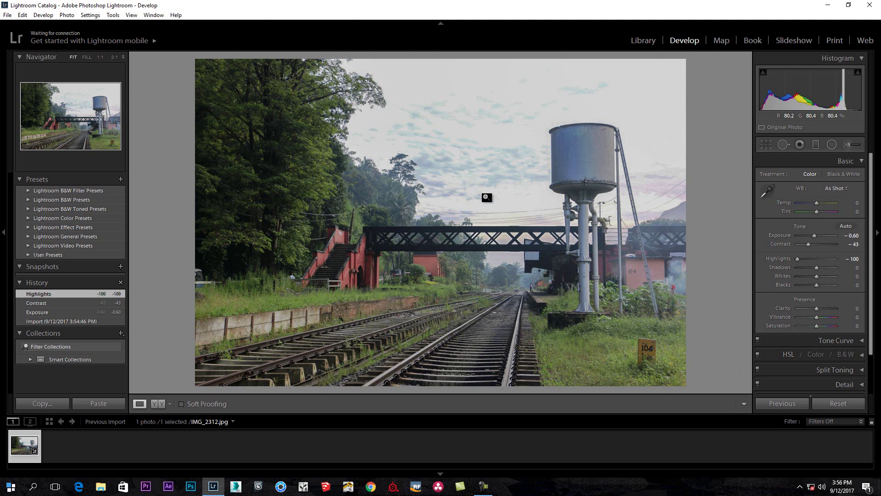
left_click_drag(817, 268, 817, 290)
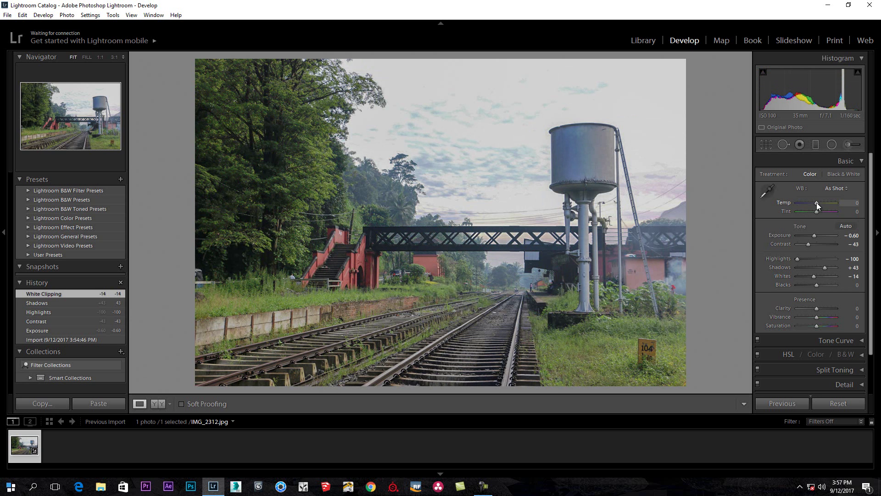
- Warm the photo's white balance by setting the temperature to +7
mouse_move(817, 203)
left_mouse_down()
mouse_move(795, 206)
mouse_move(831, 205)
mouse_move(818, 202)
left_mouse_up()
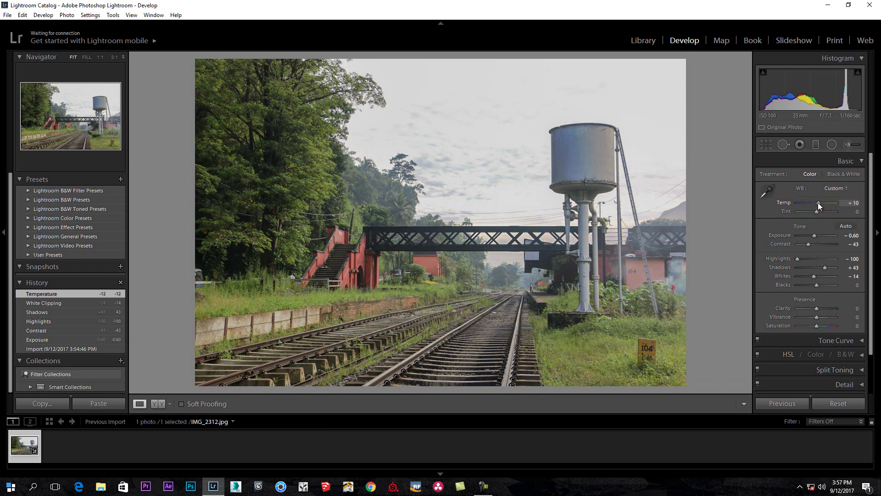
left_click_drag(818, 202, 817, 202)
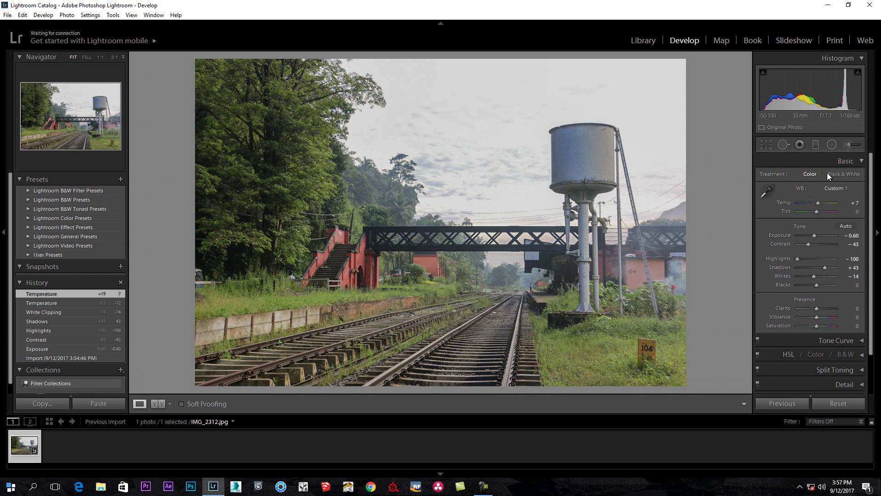
left_click(862, 161)
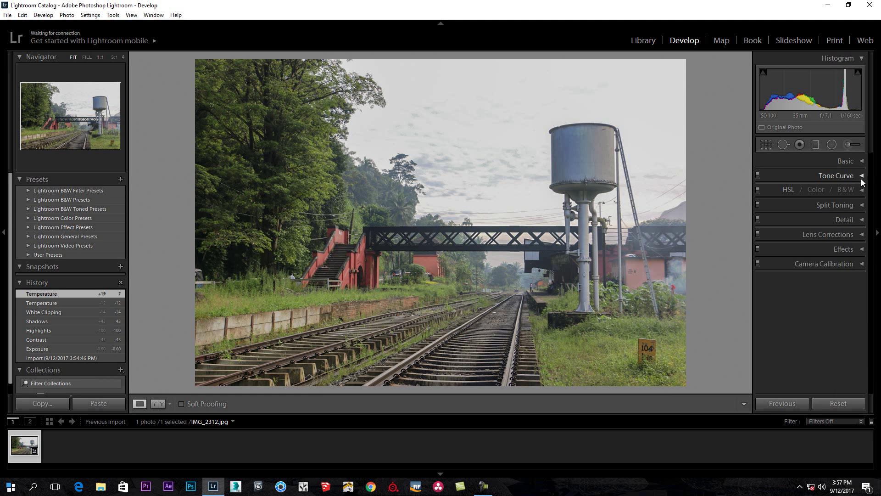
- Set the Highlights region of the tone curve to -7
left_click(862, 176)
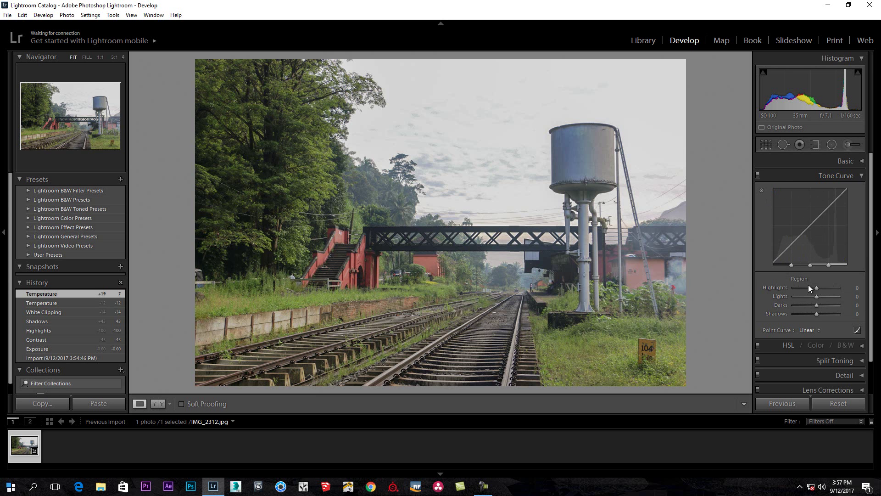
mouse_move(817, 288)
left_mouse_down()
mouse_move(809, 288)
mouse_move(817, 288)
left_mouse_up()
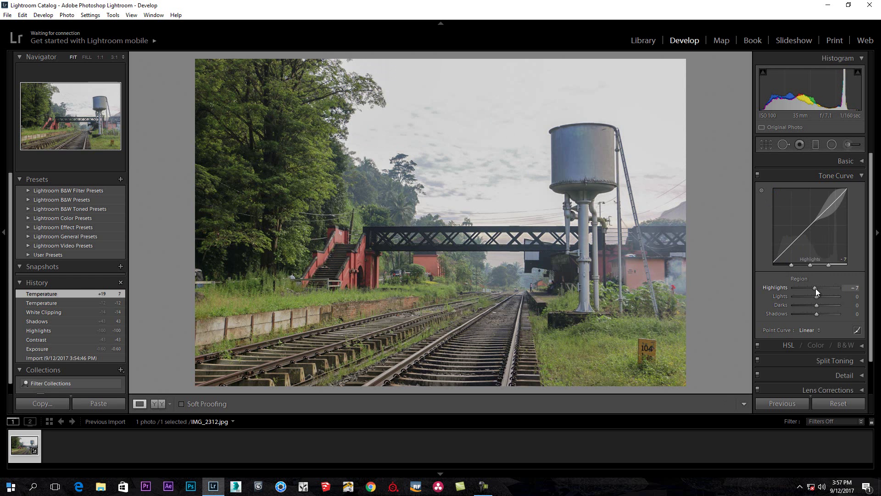
left_click(861, 176)
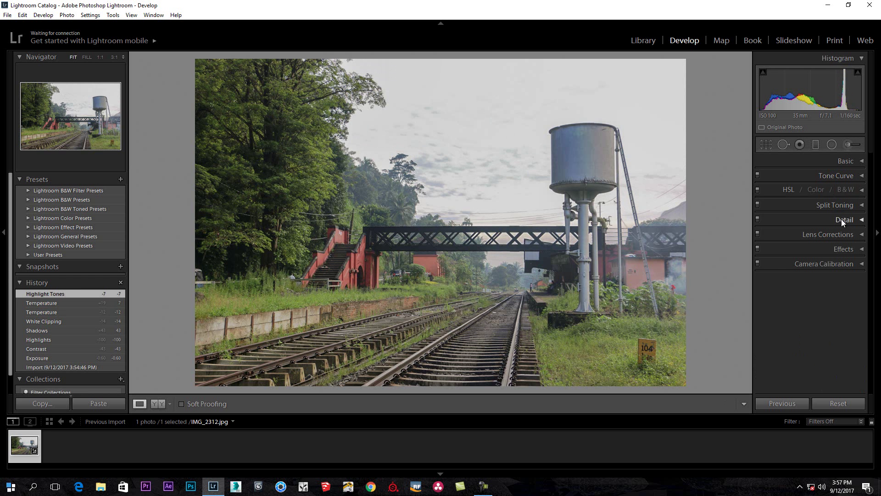
- Set the HSL hues to Red -89, Orange -71, Yellow -67, Green -42, Aqua -60, Blue +7, Purple +7 and Magenta +9
left_click(861, 205)
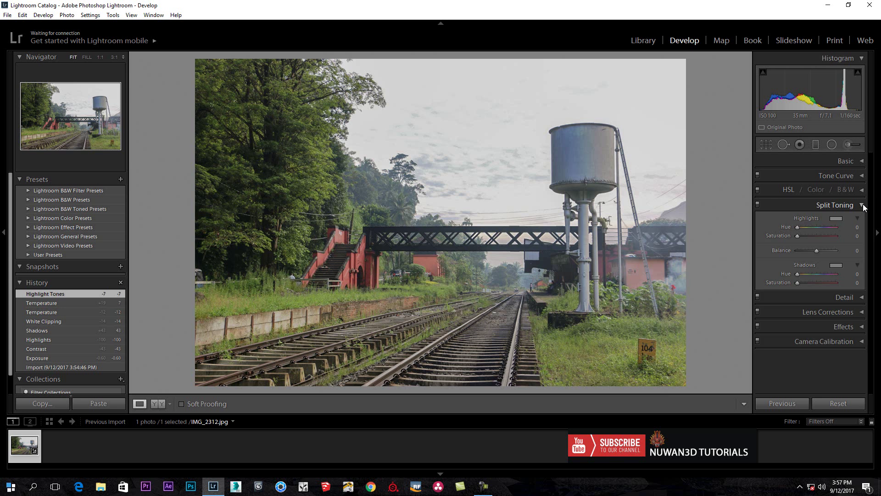
left_click(862, 206)
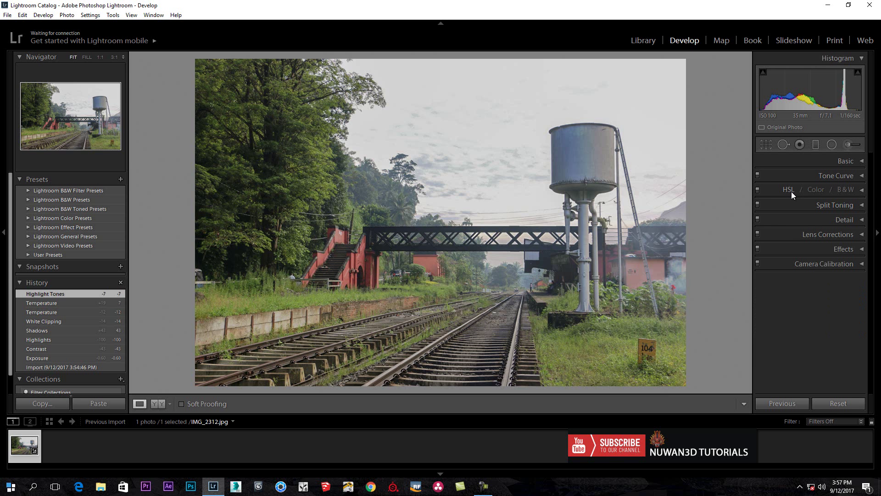
left_click(862, 189)
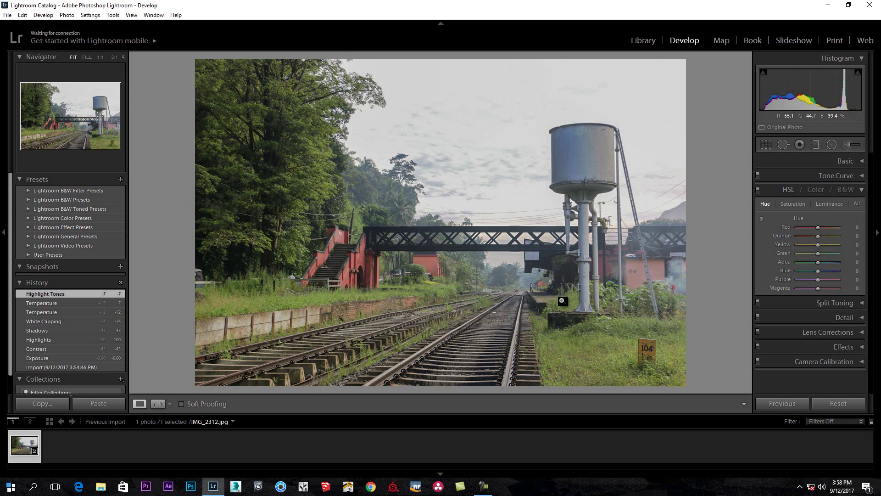
left_click_drag(818, 228, 799, 238)
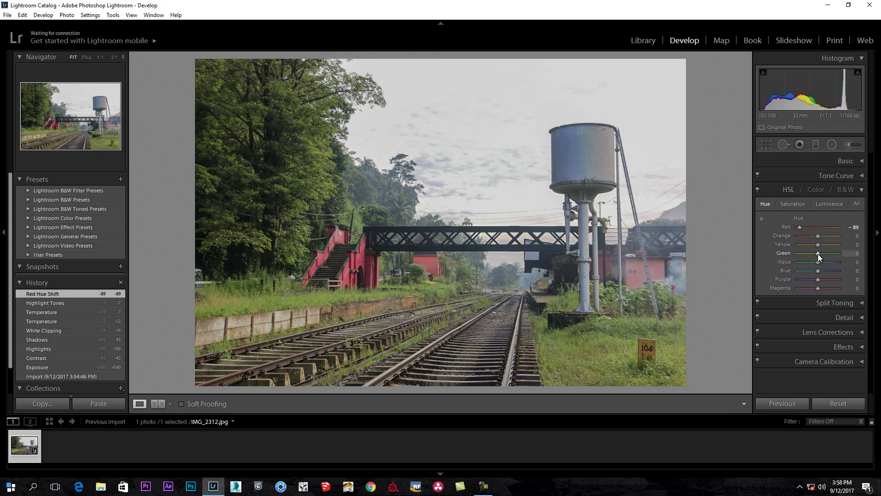
left_click_drag(818, 254, 803, 239)
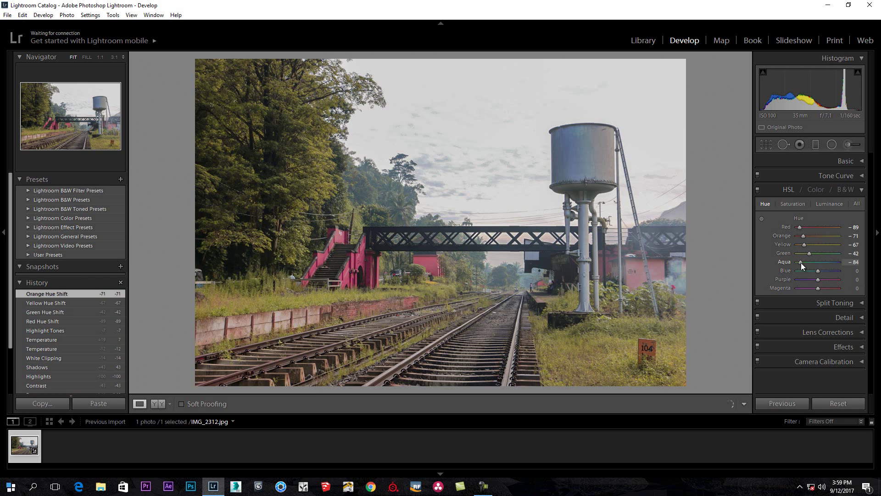
left_click_drag(827, 266, 819, 288)
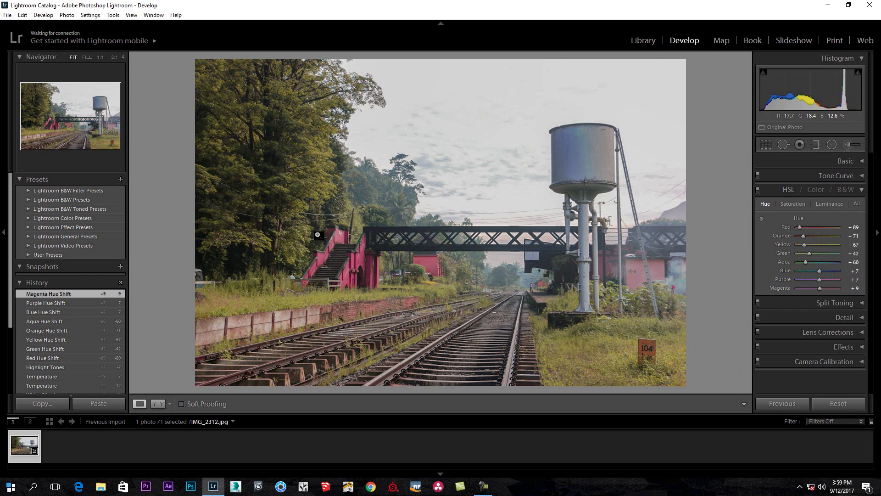
- Compare the recoloured photo with the original side by side, return to the single view and collapse the HSL adjustments
left_click(159, 403)
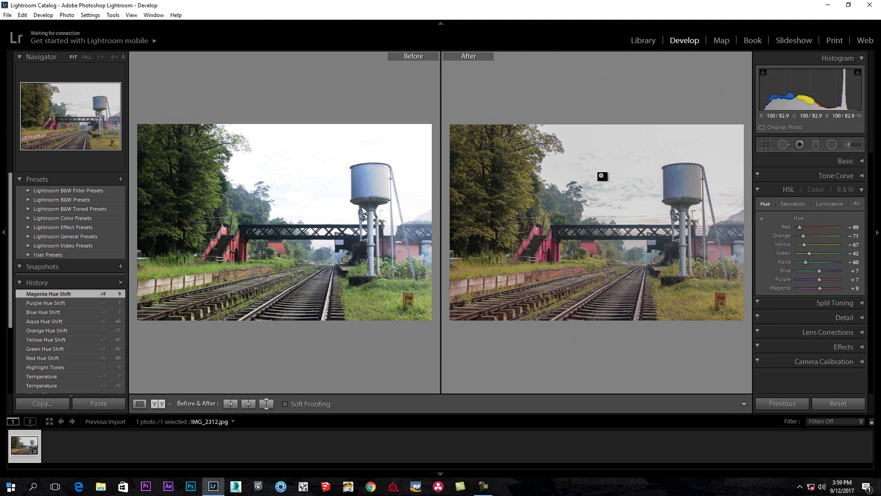
left_click(140, 403)
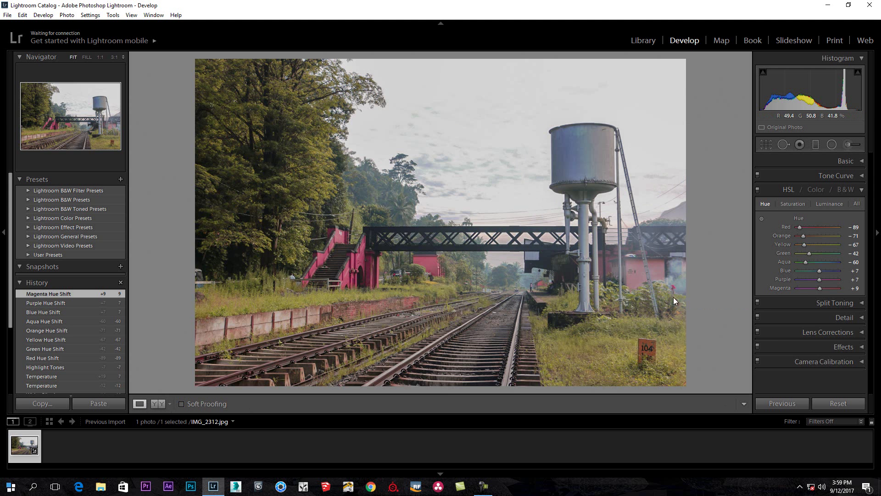
left_click(861, 191)
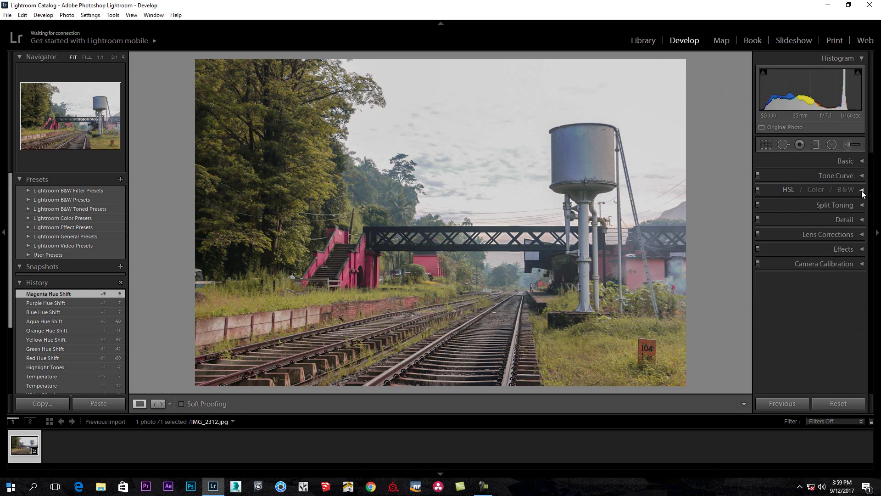
- Set the photo's Clarity to +17, Saturation to +17 and Vibrance to +24
left_click(863, 162)
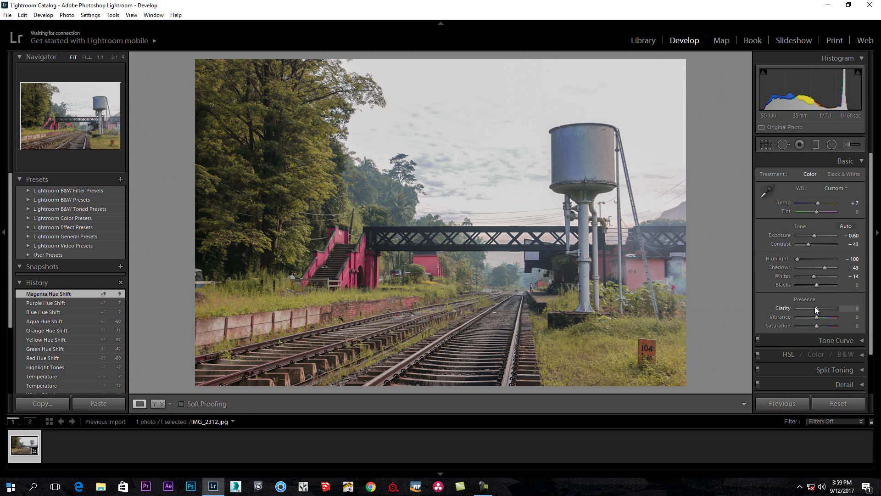
mouse_move(816, 308)
left_mouse_down()
mouse_move(796, 310)
mouse_move(831, 312)
mouse_move(820, 315)
left_mouse_up()
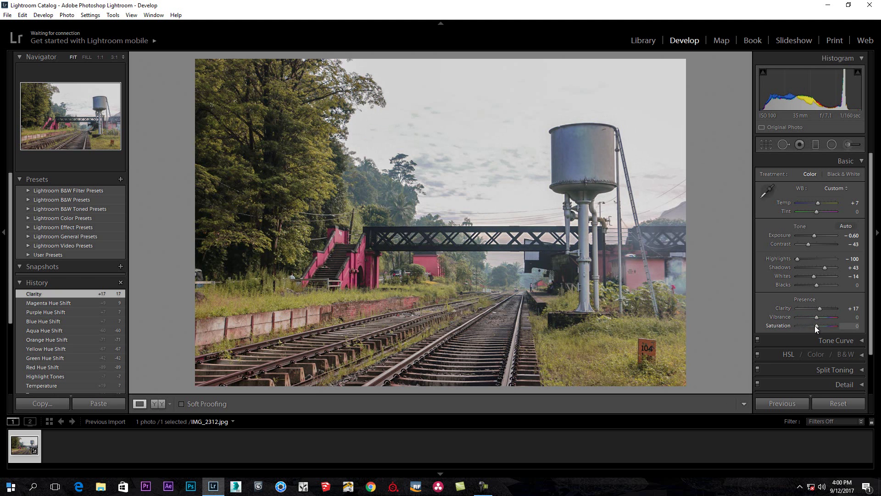
mouse_move(815, 326)
left_mouse_down()
mouse_move(791, 329)
mouse_move(827, 329)
mouse_move(812, 329)
mouse_move(820, 318)
left_mouse_up()
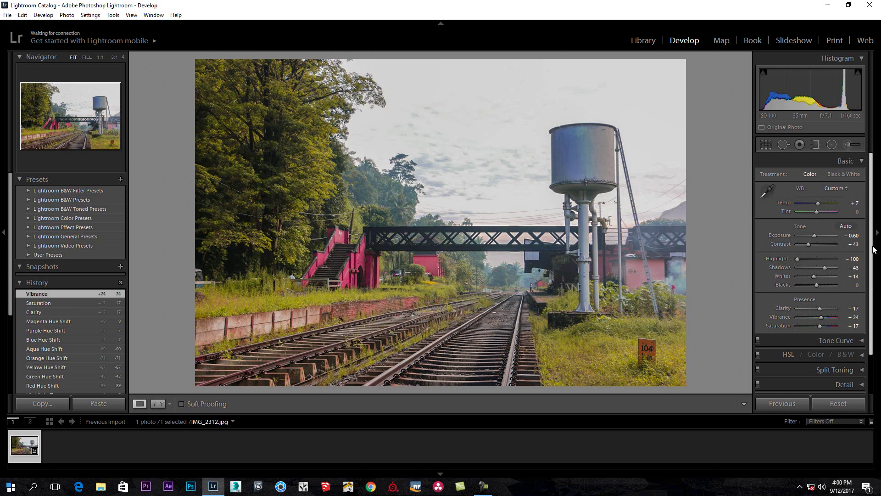
left_click(862, 162)
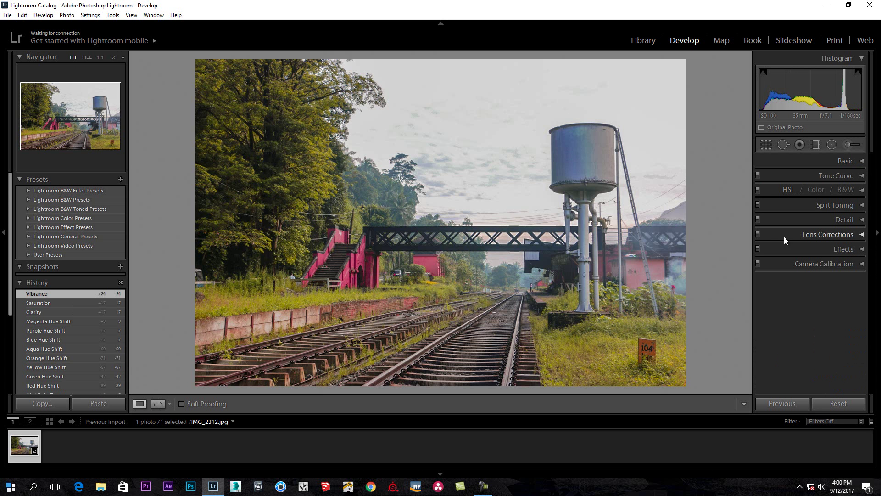
- Apply the automatic Upright perspective correction to the photo and collapse the lens corrections
left_click(862, 235)
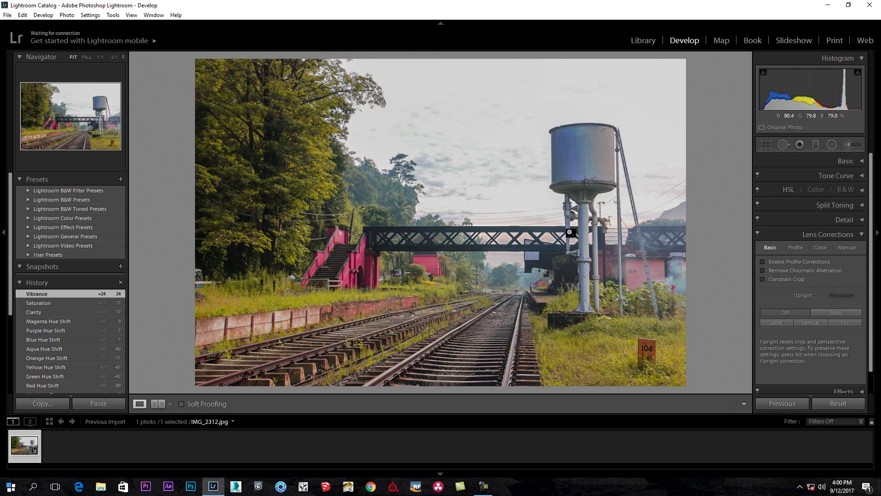
left_click(841, 312)
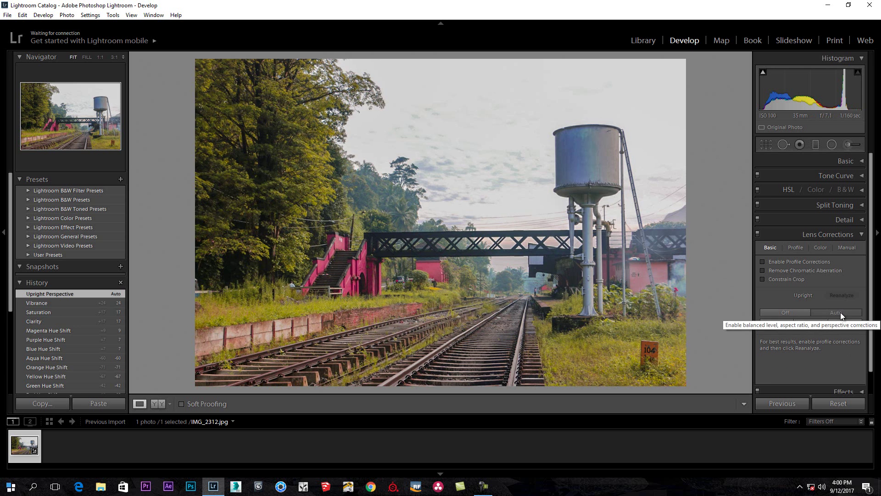
left_click(862, 235)
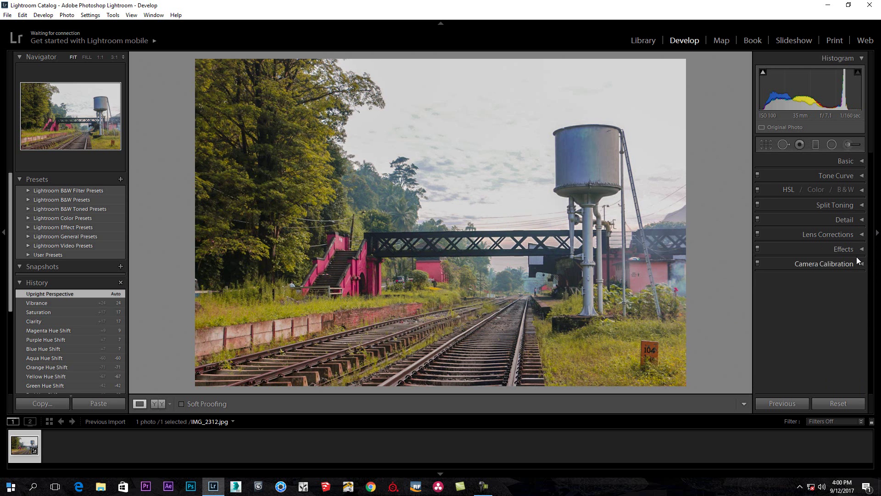
- Set the post-crop vignetting Amount to -14 in the Highlight Priority style and collapse the effects
left_click(861, 251)
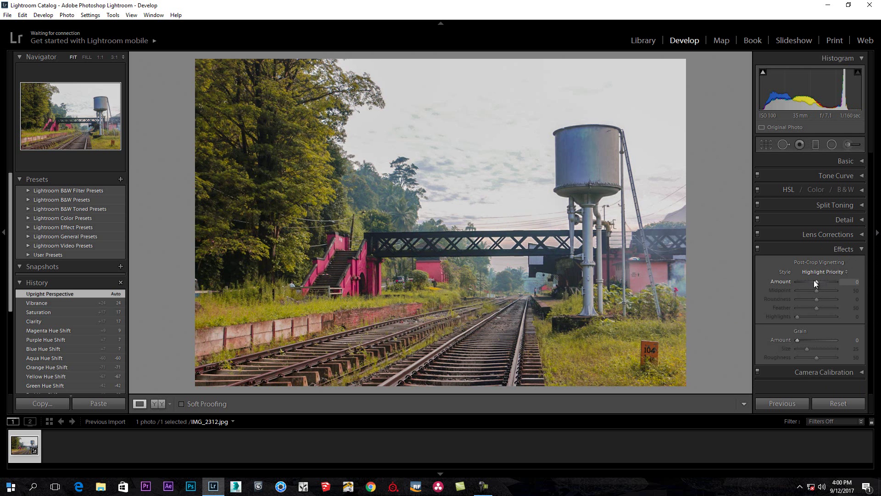
mouse_move(816, 281)
left_mouse_down()
mouse_move(799, 282)
mouse_move(830, 280)
mouse_move(814, 281)
left_mouse_up()
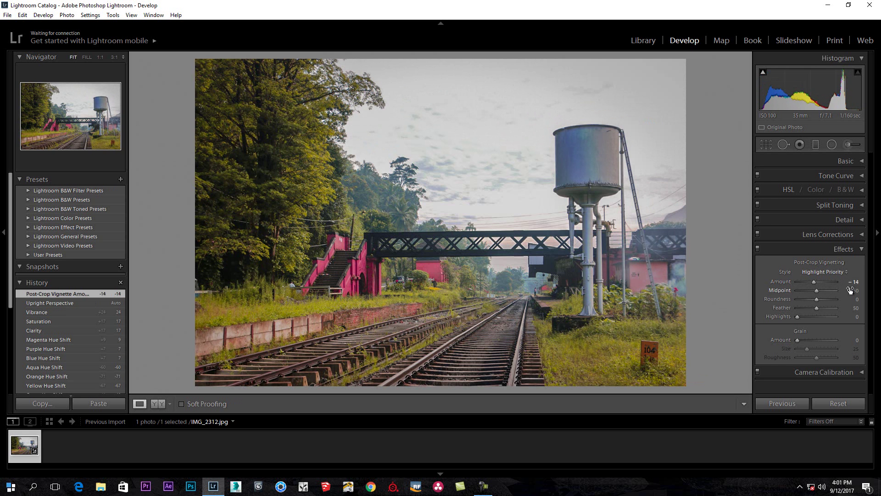
left_click(862, 249)
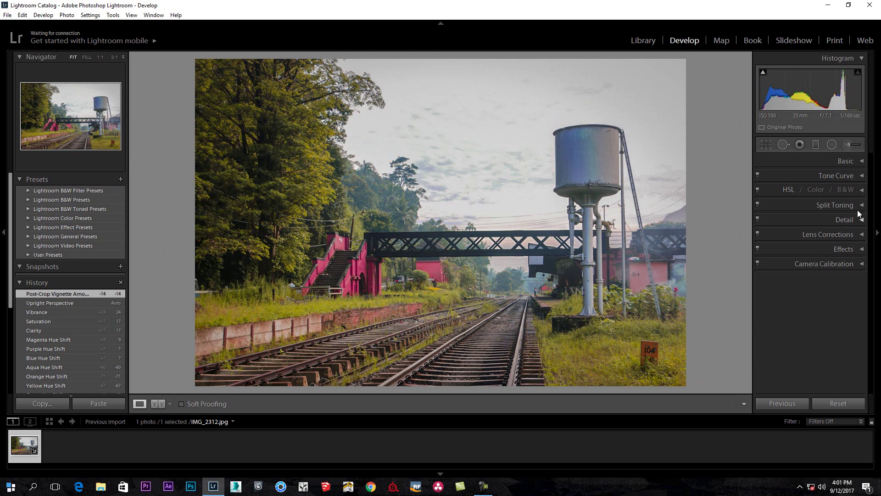
- Paint over the railway tracks with the Adjustment Brush at size 16, feather 100 and flow 100
left_click(849, 144)
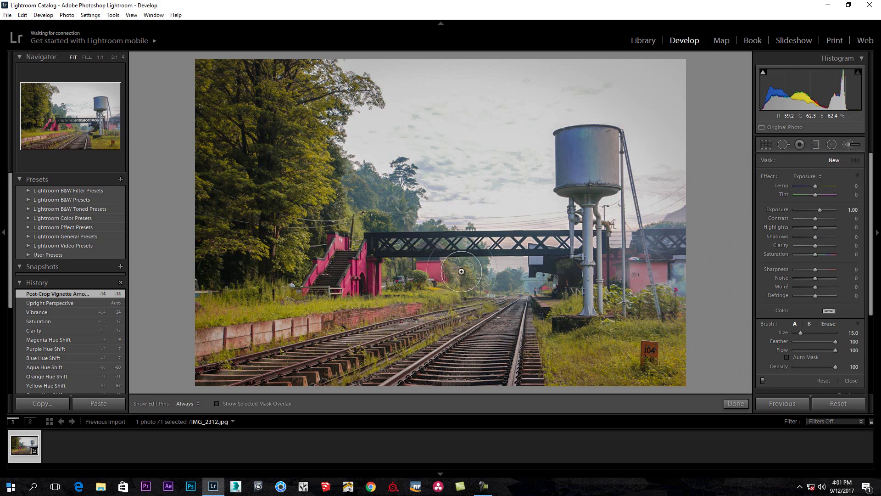
key("bracketright")
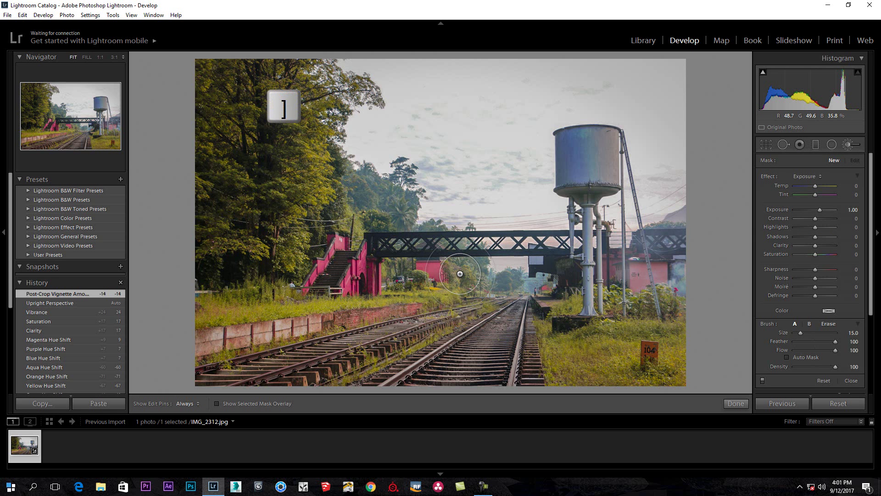
key("bracketright")
key("bracketright")
key("bracketright")
scroll(461, 273, "down", 3)
key("bracketleft")
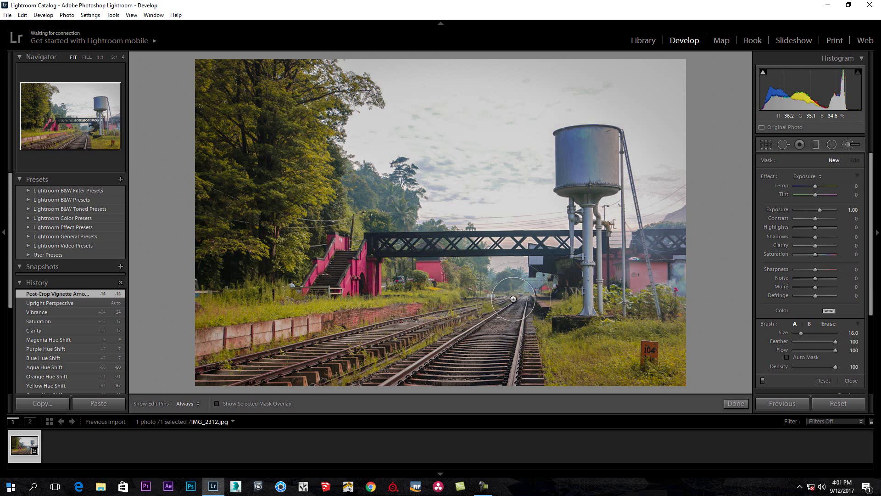
key("h")
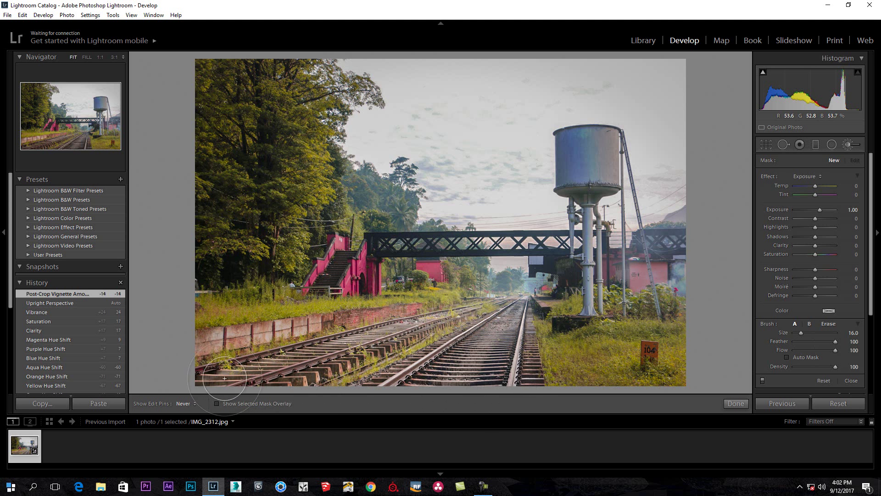
left_click_drag(520, 298, 505, 316)
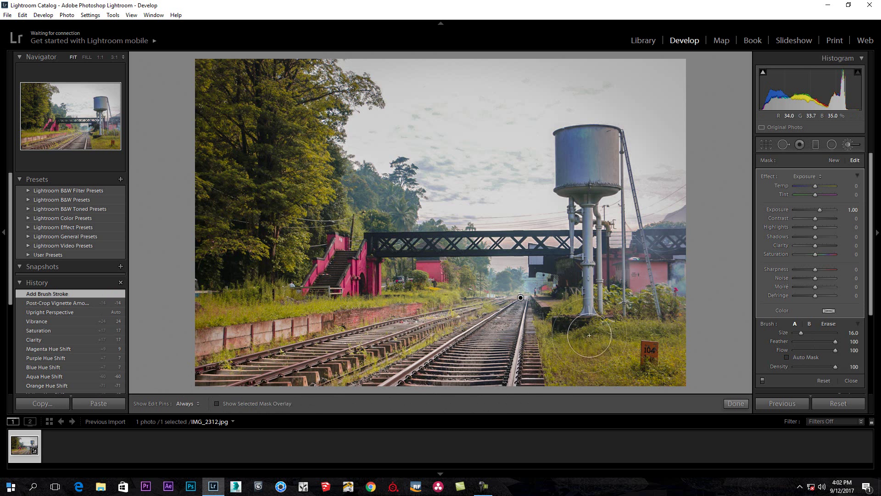
- Set the painted tracks' brush adjustment to Exposure 0.05, Clarity 33, Temp -15 and Shadows -24
left_click_drag(819, 211, 816, 211)
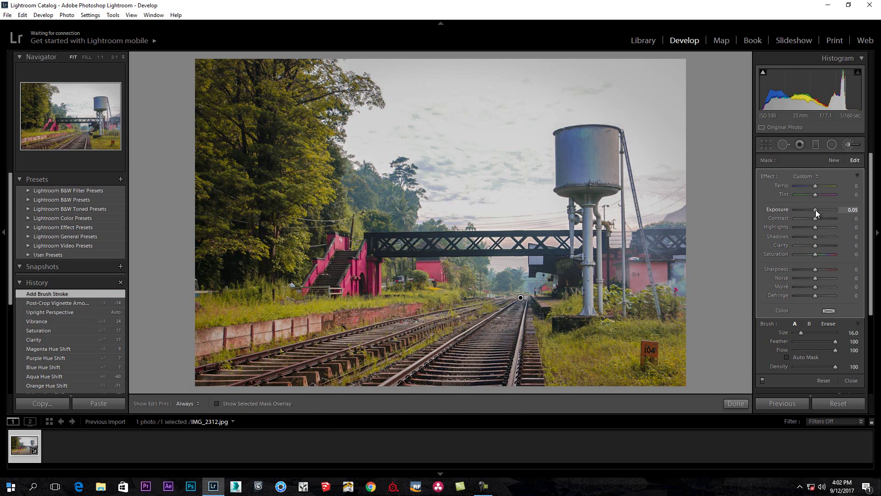
left_click_drag(816, 246, 822, 244)
mouse_move(816, 186)
left_mouse_down()
mouse_move(830, 187)
mouse_move(812, 188)
left_mouse_up()
mouse_move(814, 237)
left_mouse_down()
mouse_move(822, 237)
mouse_move(810, 238)
left_mouse_up()
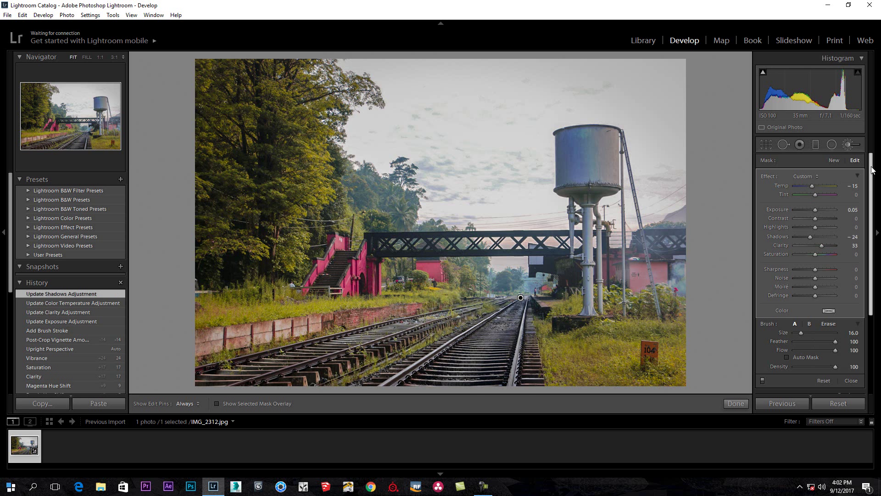
- Add a diagonal graduated filter from the photo's upper-right corner, replacing the vertical attempt, and tint it orange with hue 24 and saturation 38
left_click(816, 145)
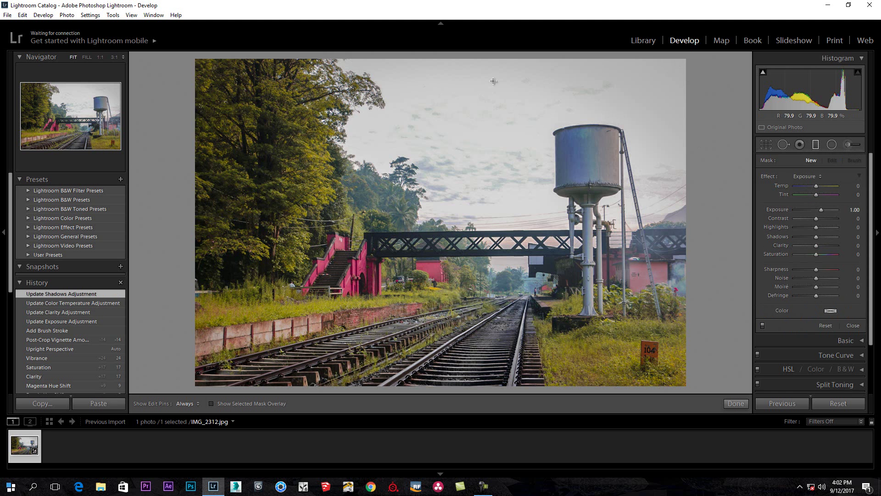
left_click_drag(465, 58, 468, 384)
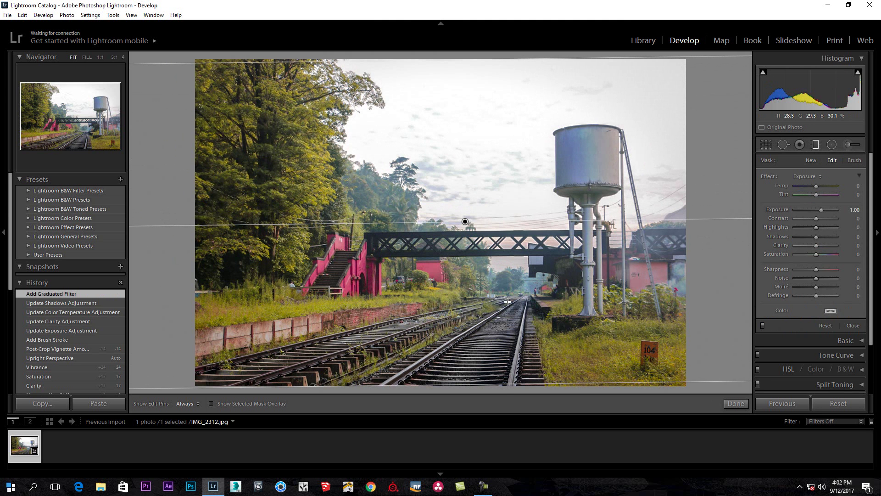
key("ctrl+z")
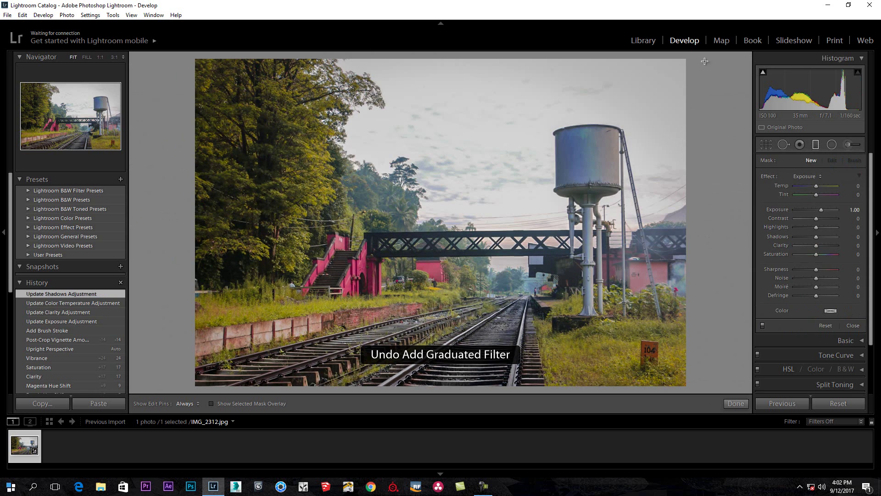
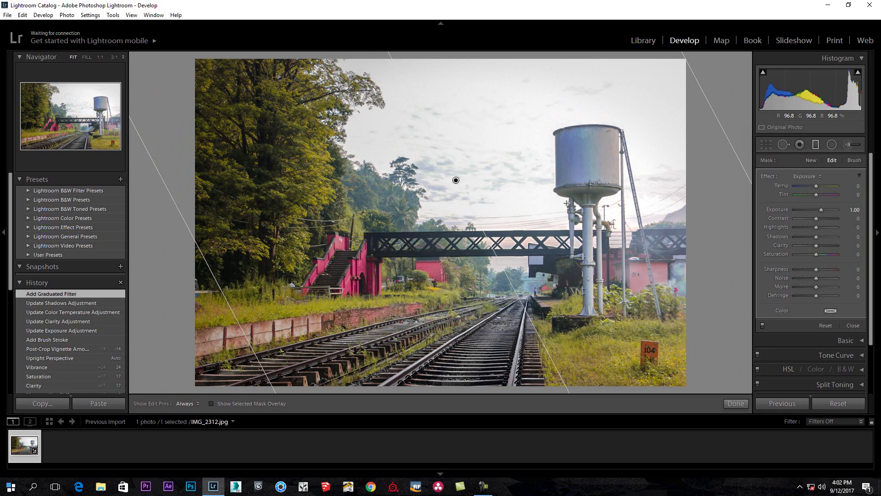
left_click(829, 310)
mouse_move(661, 338)
left_mouse_down()
mouse_move(672, 320)
mouse_move(721, 340)
mouse_move(781, 333)
mouse_move(761, 310)
mouse_move(652, 332)
mouse_move(646, 318)
mouse_move(648, 336)
mouse_move(660, 325)
mouse_move(650, 337)
mouse_move(670, 325)
mouse_move(655, 337)
left_mouse_up()
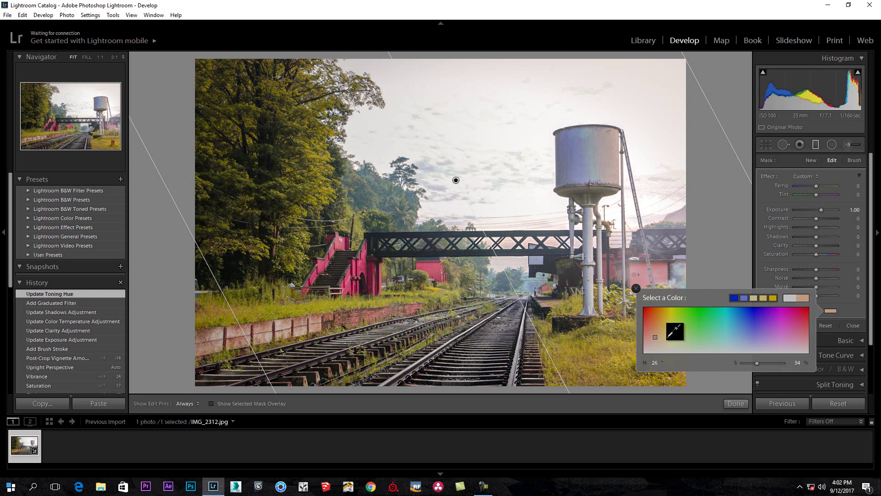
left_click_drag(756, 363, 778, 363)
mouse_move(661, 343)
left_mouse_down()
mouse_move(652, 328)
mouse_move(723, 342)
mouse_move(769, 338)
mouse_move(664, 343)
mouse_move(654, 336)
left_mouse_up()
- Set the graduated filter to Exposure 0.57, Contrast 38, Highlights -19, Clarity 52 and Sharpness 30, and deepen its tint to a saturated orange-red
left_click_drag(822, 211, 825, 219)
left_click_drag(816, 227, 823, 272)
left_click(833, 311)
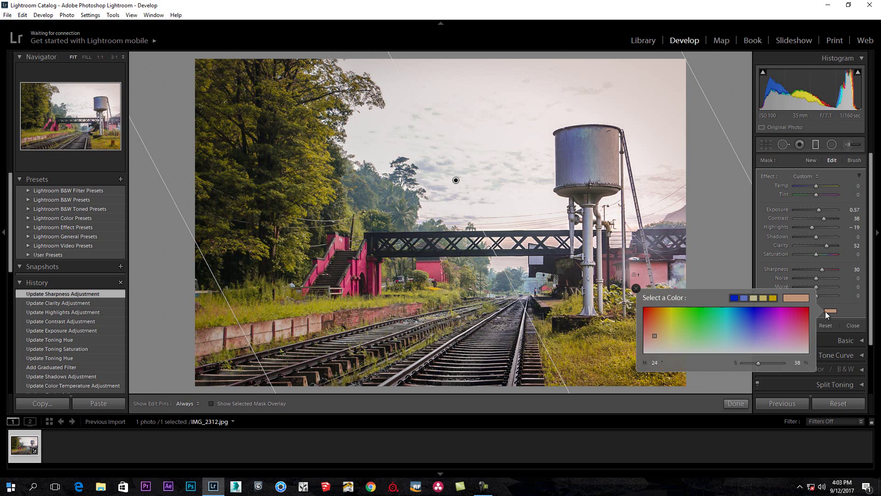
mouse_move(669, 330)
left_mouse_down()
mouse_move(673, 322)
mouse_move(664, 312)
mouse_move(667, 331)
mouse_move(650, 329)
left_mouse_up()
left_click_drag(764, 364, 774, 363)
left_click(764, 243)
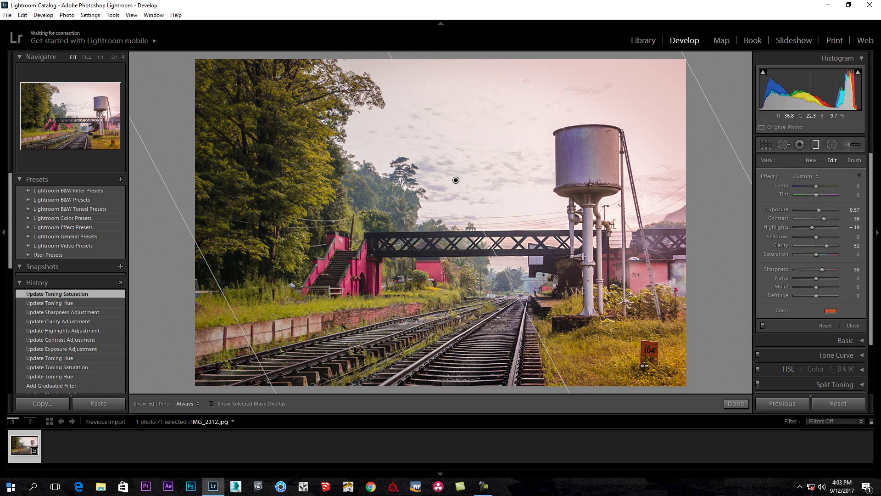
- Try to heal away the 104 sign with Spot Removal, sampling from the grass just beside it
left_click(784, 145)
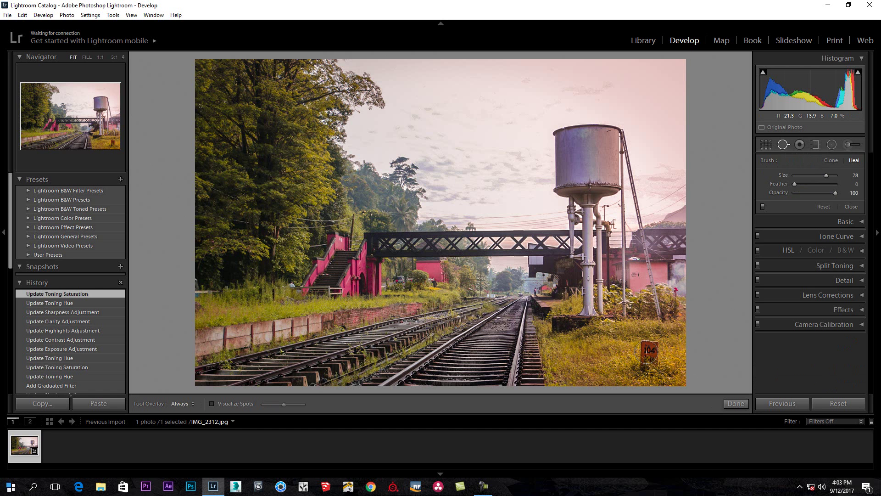
mouse_move(650, 353)
left_mouse_down()
mouse_move(612, 360)
mouse_move(625, 371)
left_mouse_up()
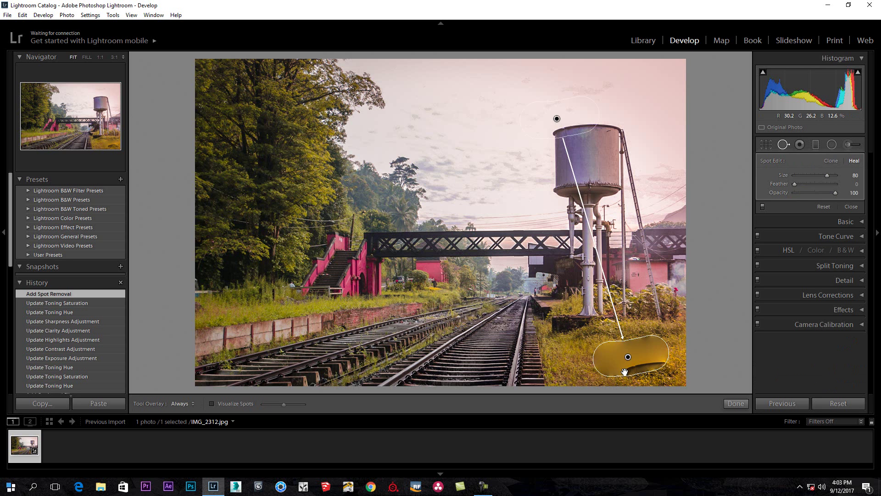
mouse_move(557, 132)
left_mouse_down()
mouse_move(577, 318)
mouse_move(574, 356)
mouse_move(563, 350)
mouse_move(583, 359)
left_mouse_up()
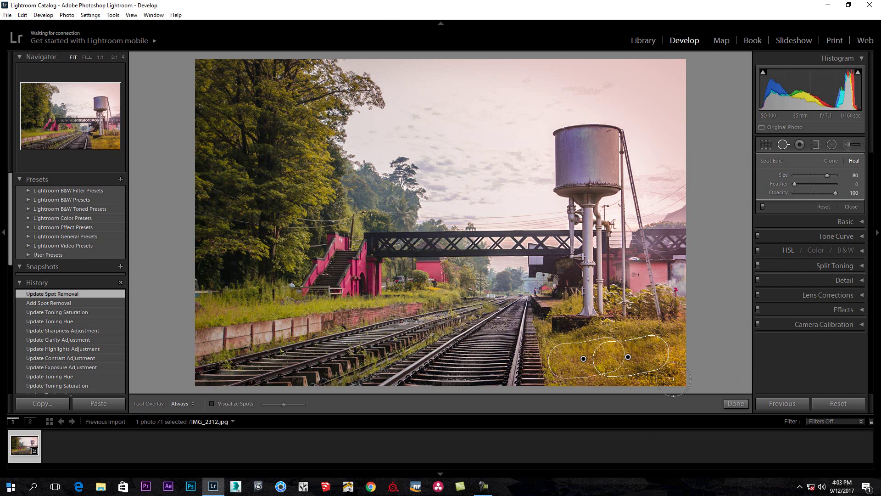
- Open and close the crop overlay without cropping, and undo the spot removal over the 104 sign
left_click(764, 144)
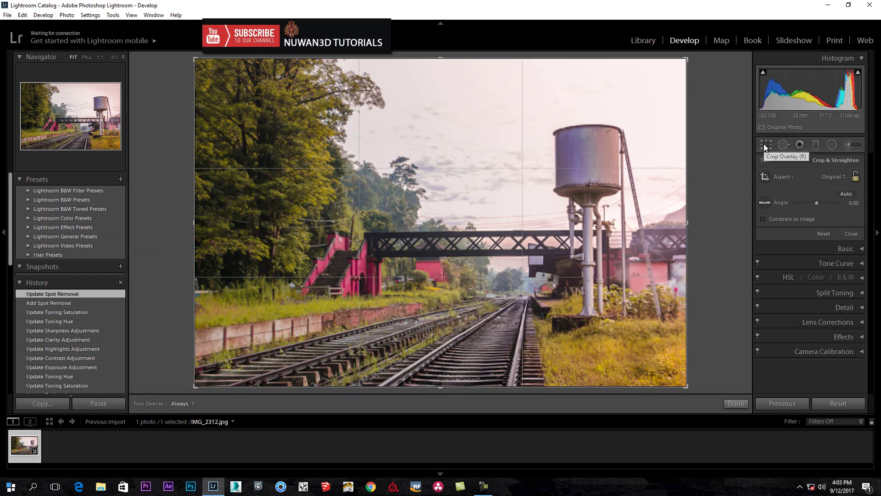
left_click(766, 144)
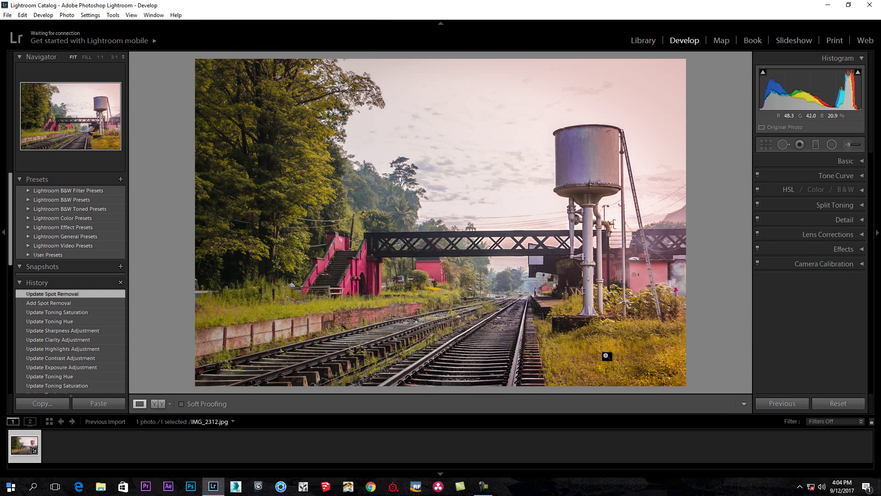
key("ctrl+z")
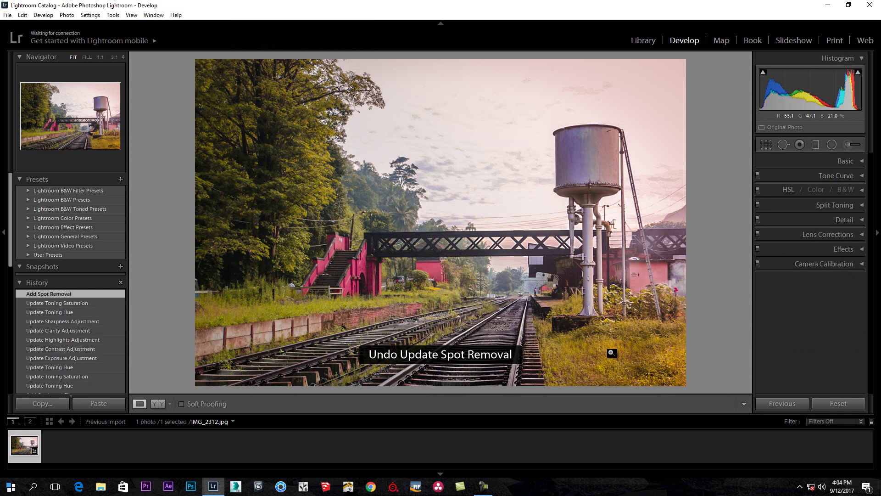
key("ctrl+z")
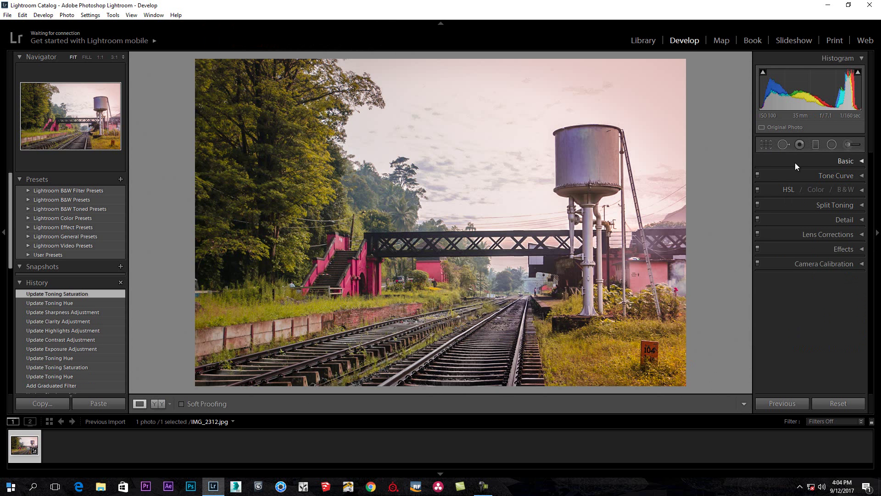
- Try a large circular radial filter centred on the bridge, with its mask inverted to affect the inside
left_click(830, 146)
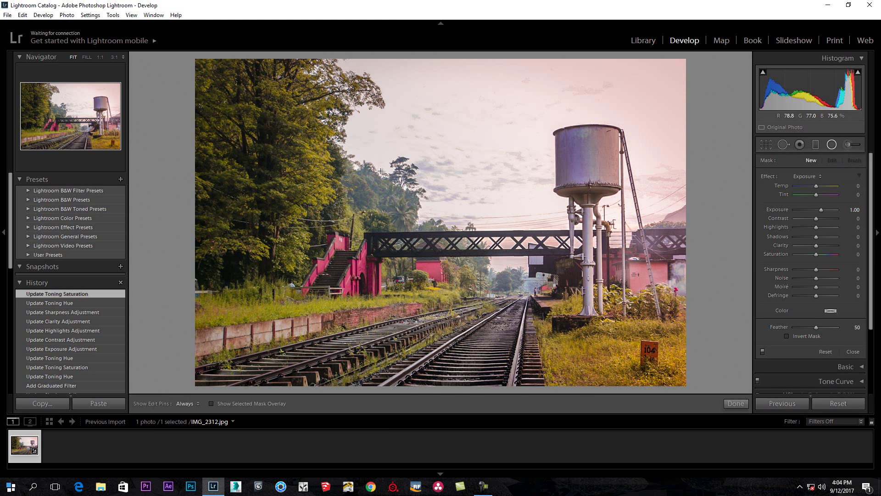
left_click_drag(370, 162, 492, 274)
left_click_drag(441, 206, 528, 285)
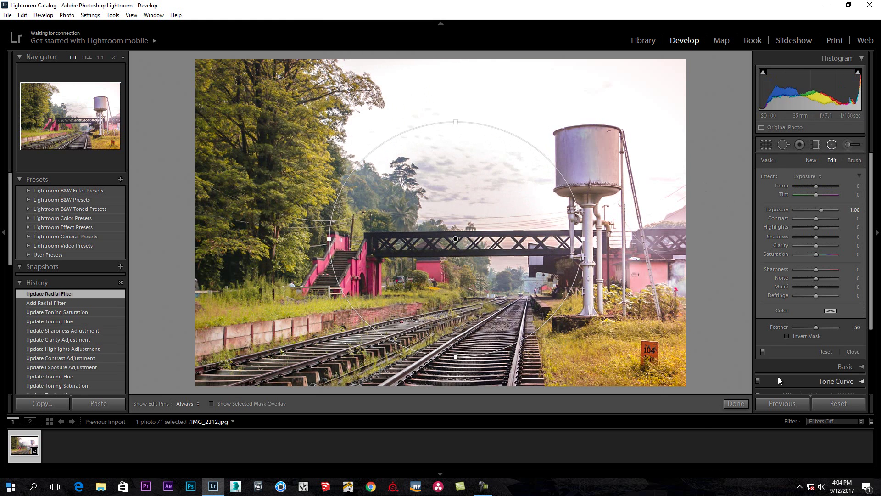
left_click(789, 336)
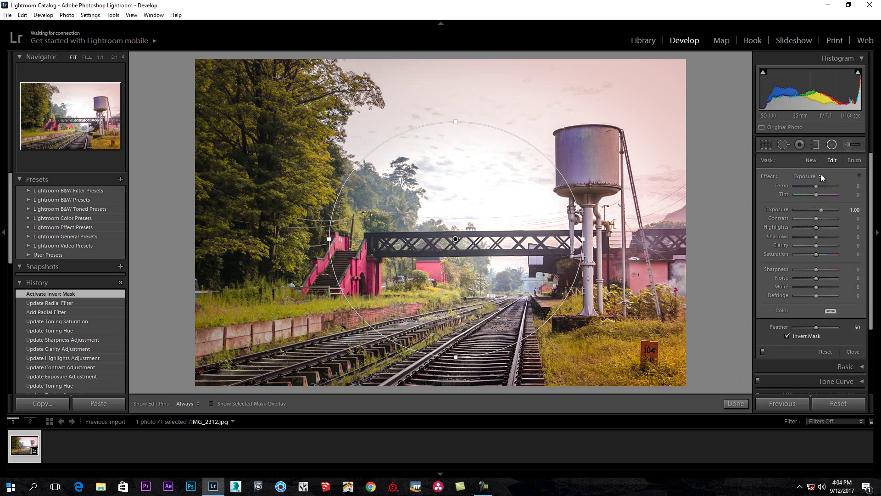
- Set the radial filter's Temp to 23 and Exposure to 0.92, and stretch its ellipse taller
left_click_drag(816, 185, 821, 186)
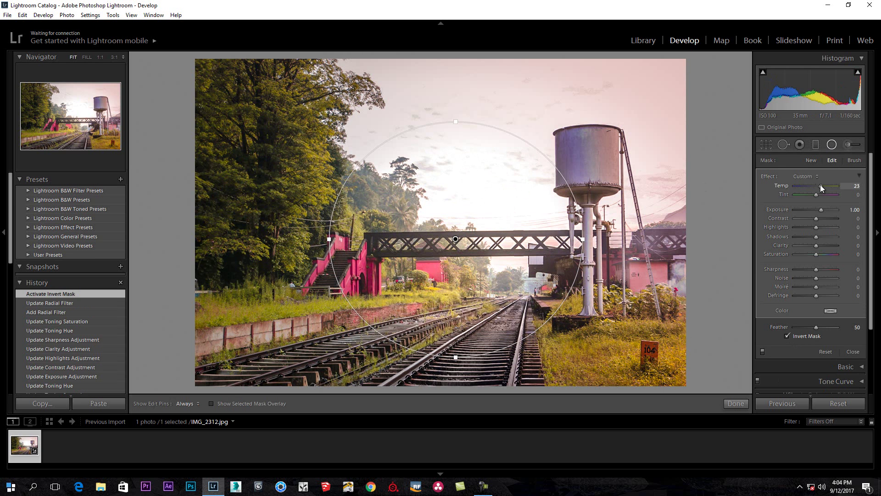
left_click_drag(457, 122, 456, 107)
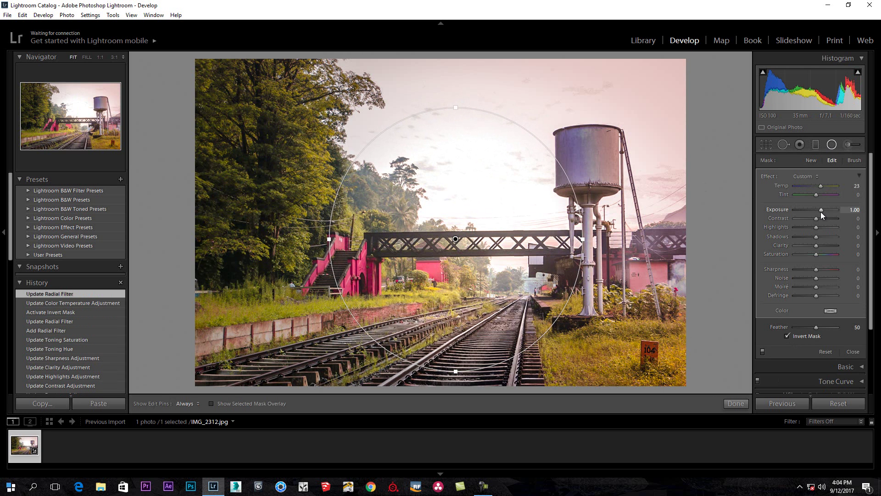
left_click_drag(820, 211, 819, 210)
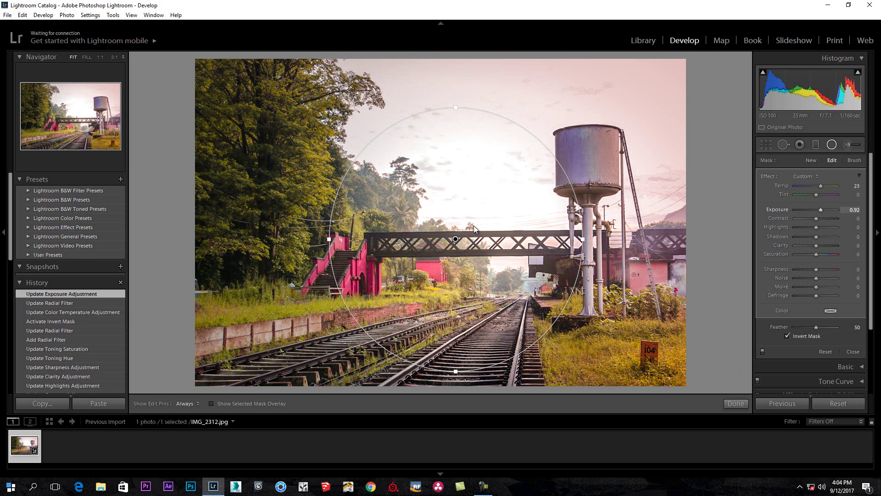
- Reposition the radial filter over the sky just above the bridge, and delete it
left_click_drag(472, 210, 241, 105)
left_click_drag(305, 153, 448, 214)
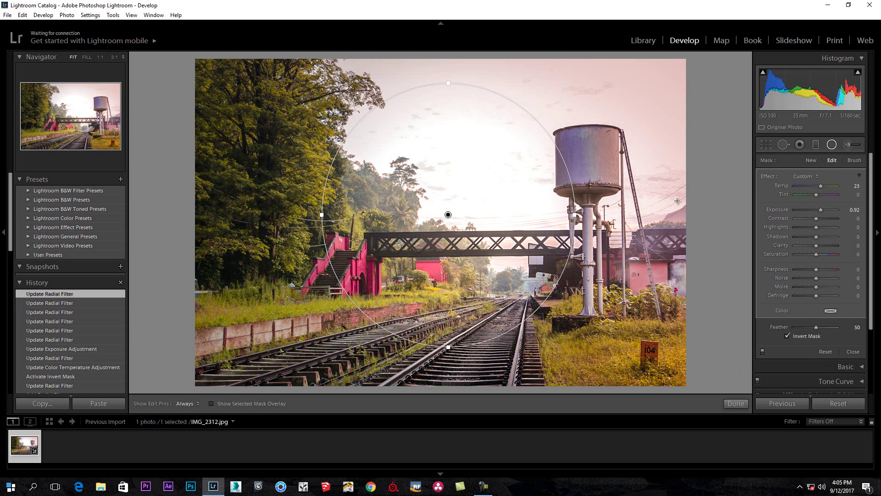
key("Delete")
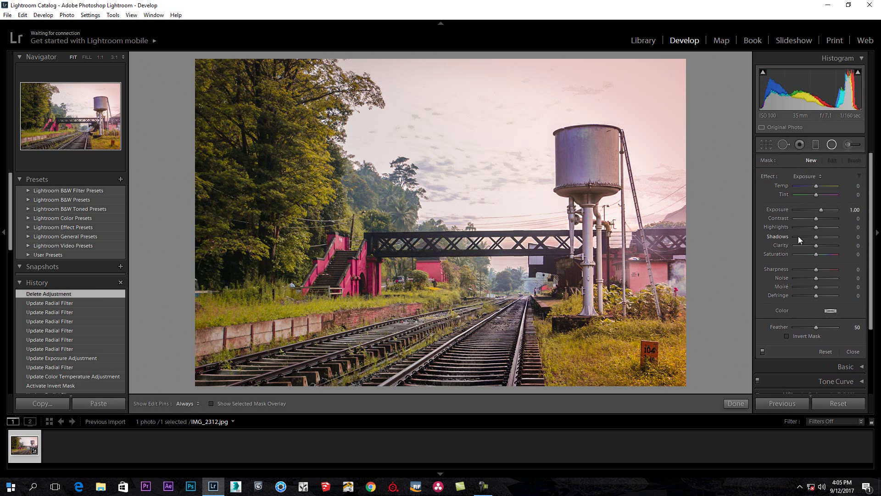
- Leave the Radial Filter tool and compare the before and after versions side by side, zoomed in on the trees, stairs and bridge
left_click(730, 405)
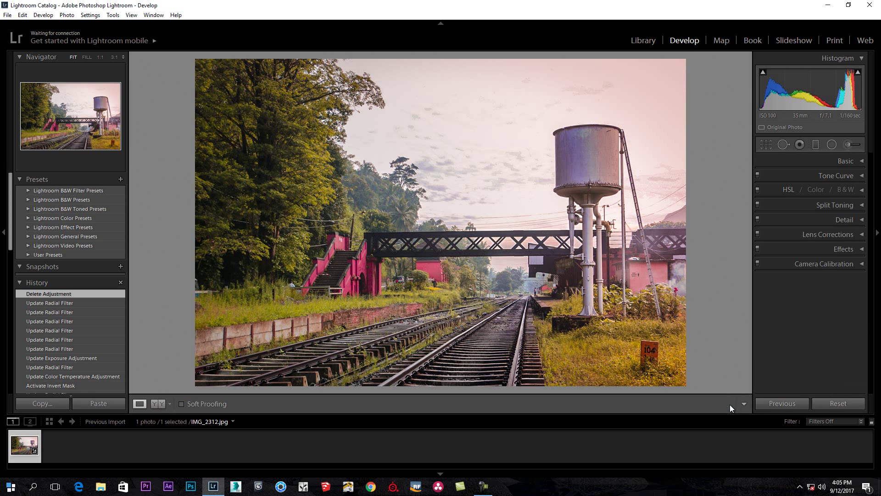
left_click(154, 404)
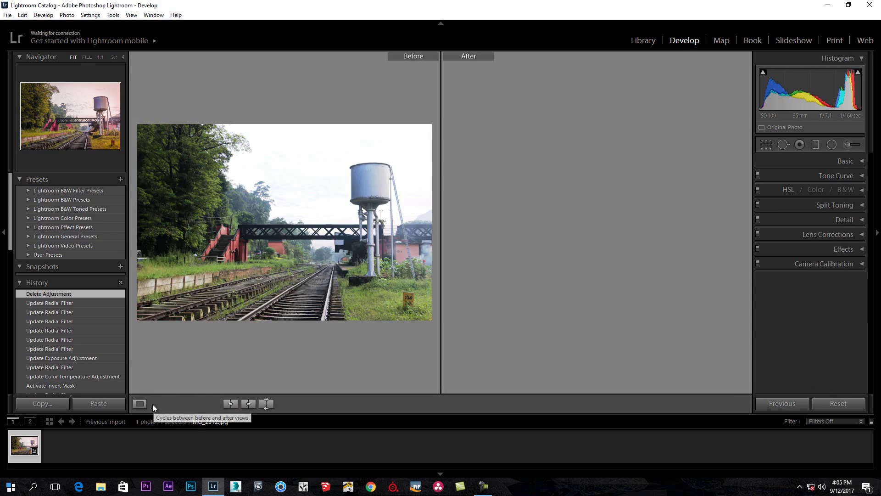
left_click(603, 211)
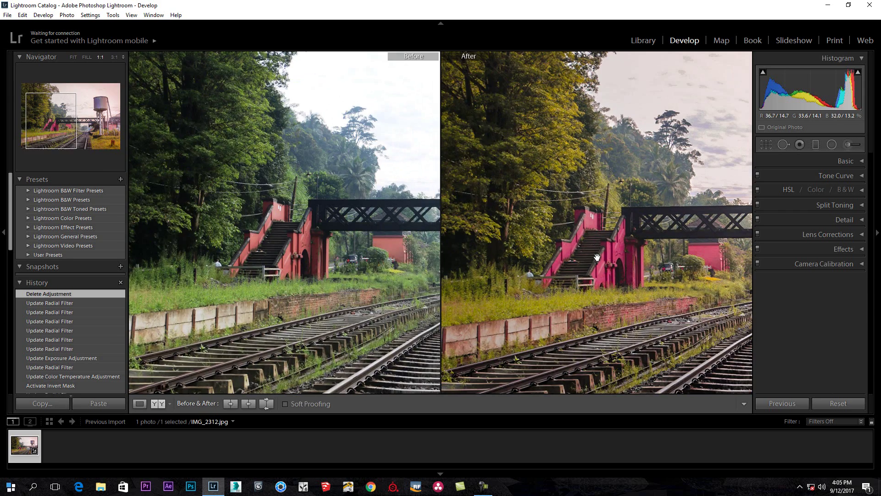
left_click(597, 257)
left_click(616, 281)
left_click_drag(456, 279, 735, 245)
left_click_drag(588, 246, 615, 230)
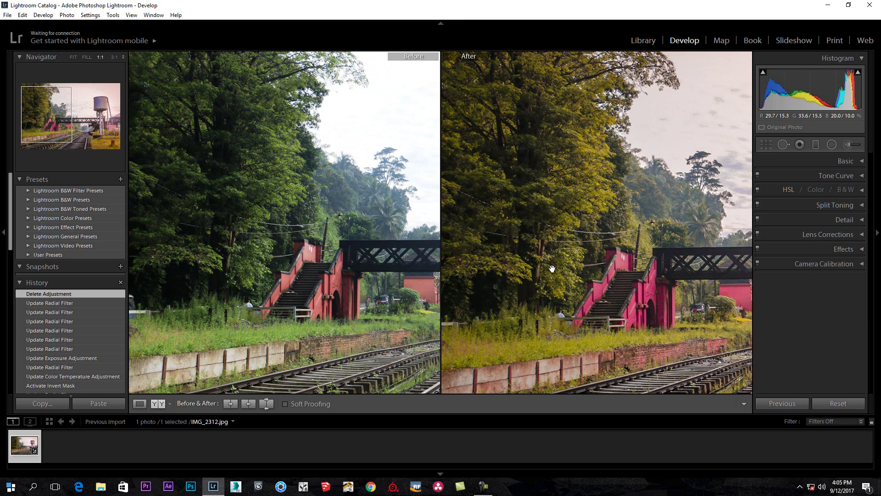
left_click_drag(587, 187, 568, 201)
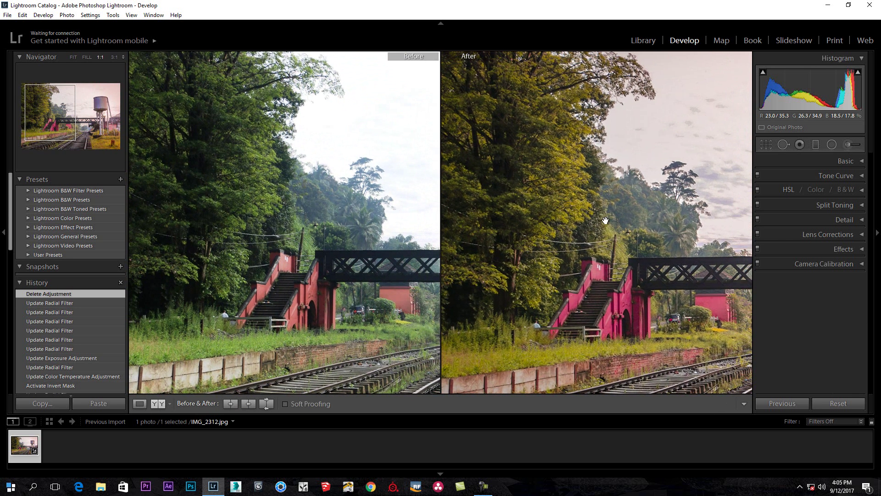
- Return to the single-image view and inspect the bridge and water tank up close, ending with the whole photo fitted
left_click(140, 404)
left_click_drag(571, 258, 481, 232)
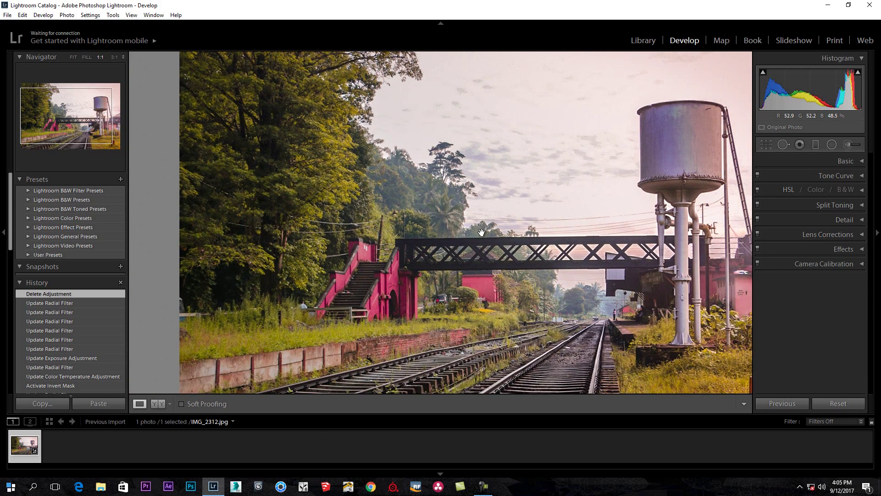
left_click_drag(531, 254, 527, 289)
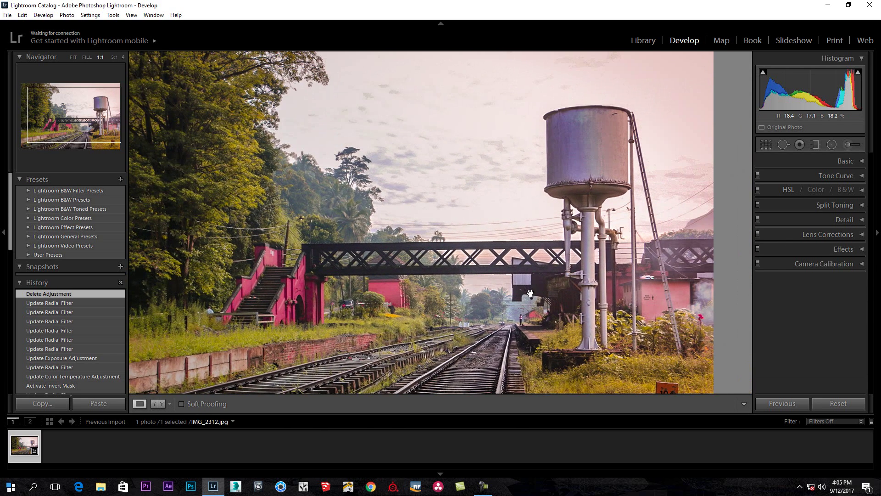
left_click(529, 292)
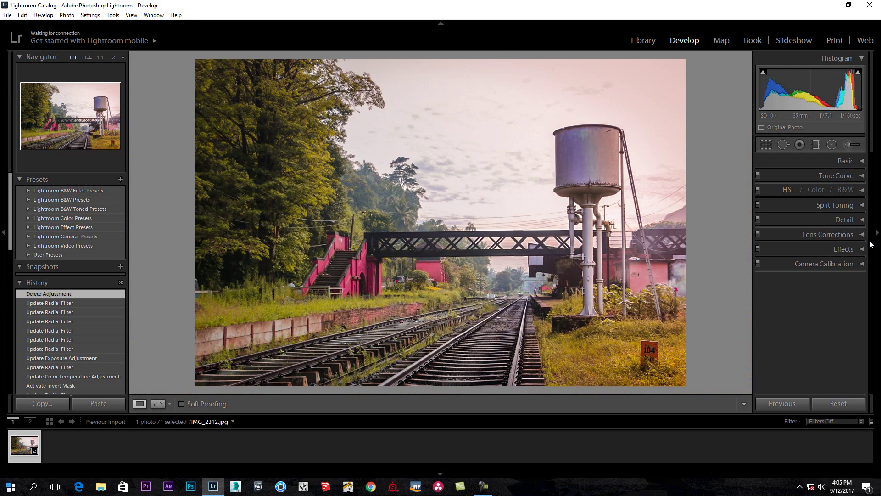
- Set both the Green and Blue hue shifts to -16 in the HSL adjustments
left_click(862, 190)
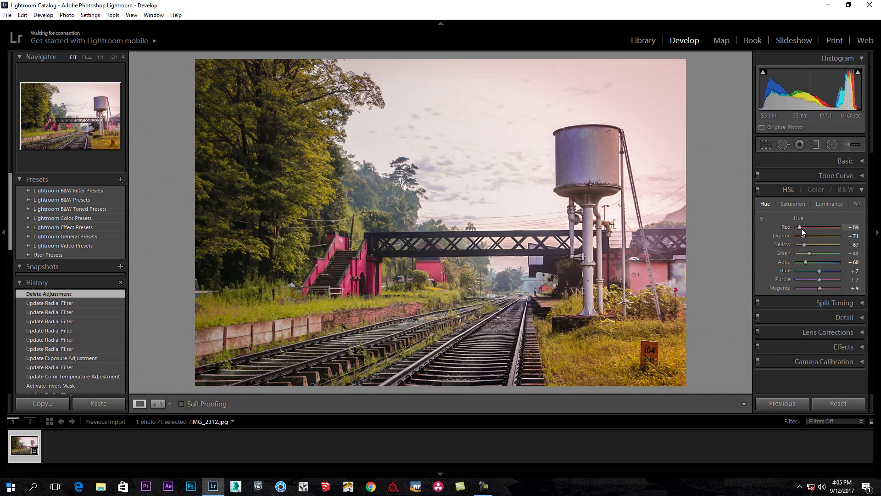
mouse_move(808, 255)
left_mouse_down()
mouse_move(831, 255)
mouse_move(813, 254)
mouse_move(814, 269)
left_mouse_up()
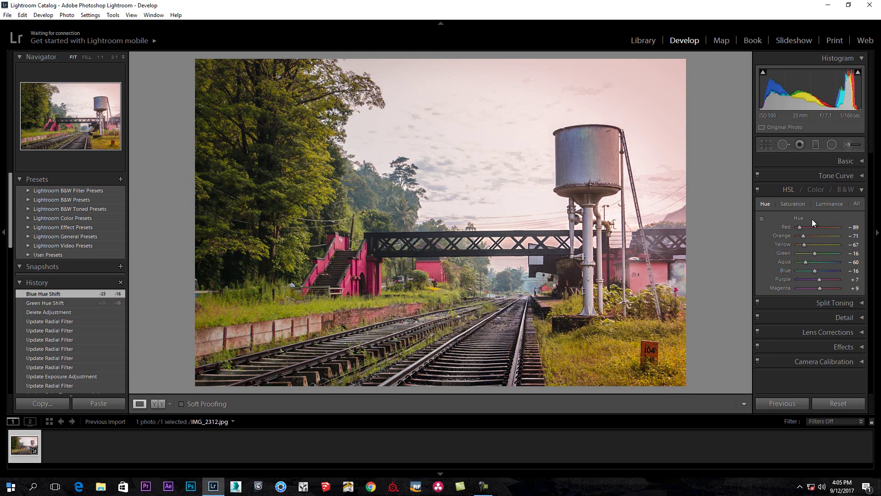
left_click(862, 189)
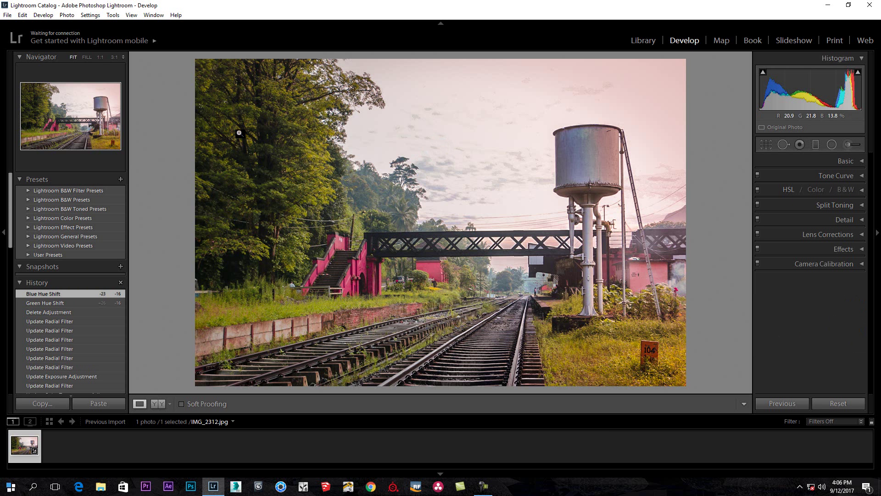
- Open the export settings for the edited photo and move the dialog clear of the lower part of the image
left_click(9, 16)
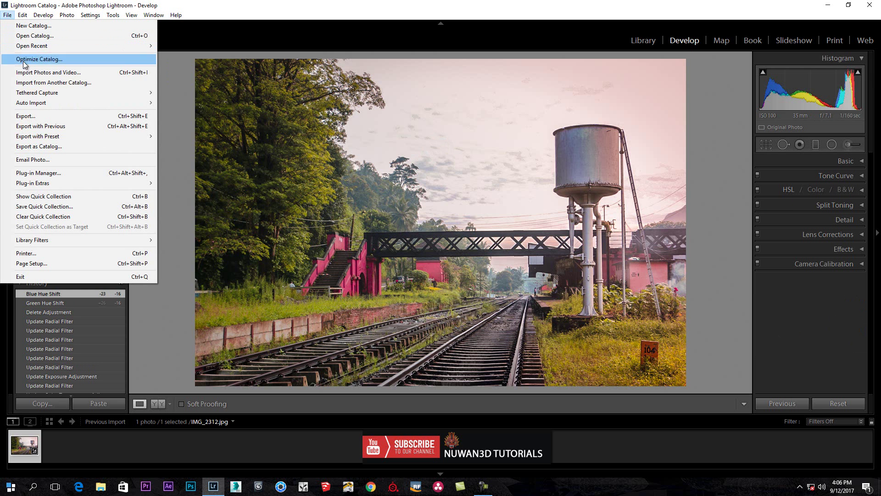
mouse_move(45, 137)
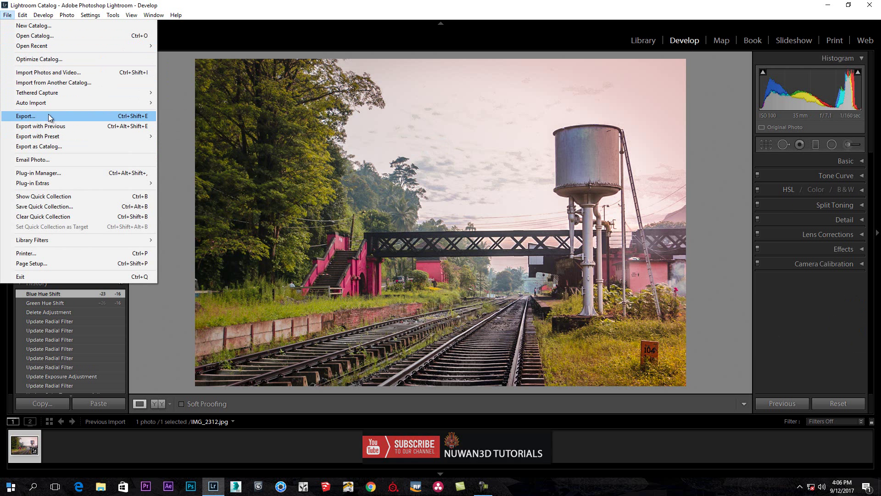
left_click(49, 117)
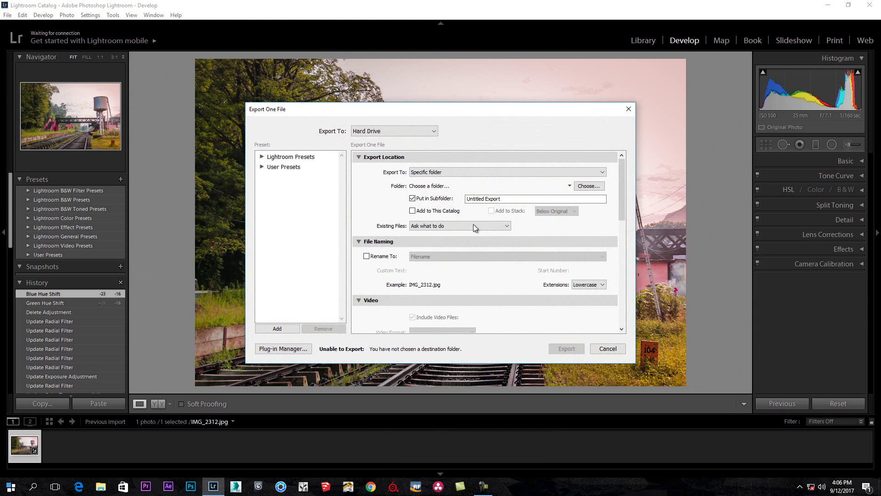
left_click_drag(456, 110, 451, 67)
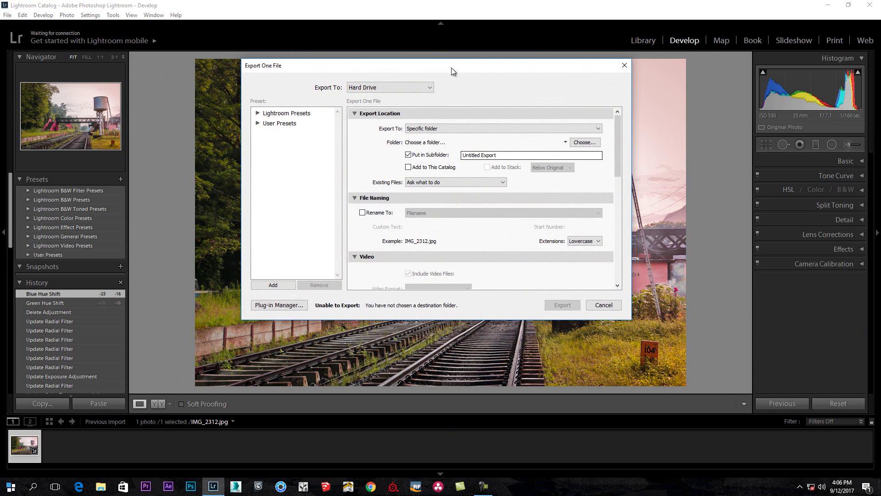
left_click(504, 156)
- Export the photo to a new folder named LR in Documents, keeping the Untitled Export subfolder
left_click(583, 142)
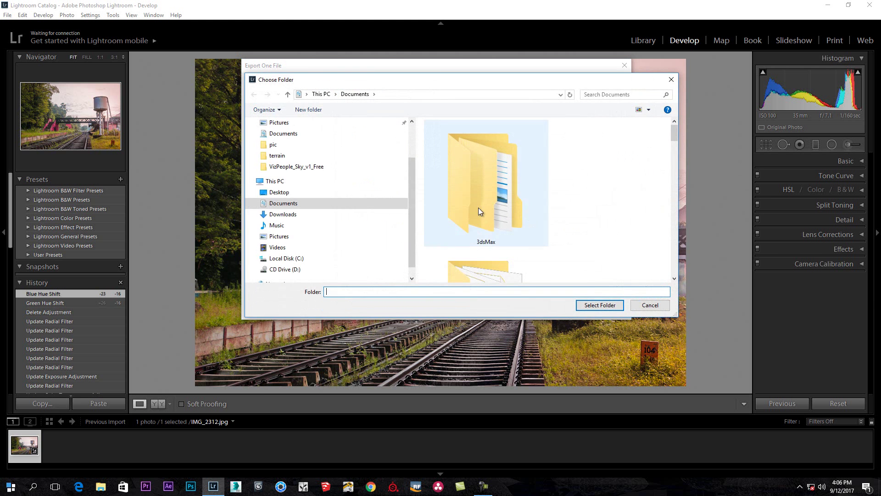
left_click(276, 203)
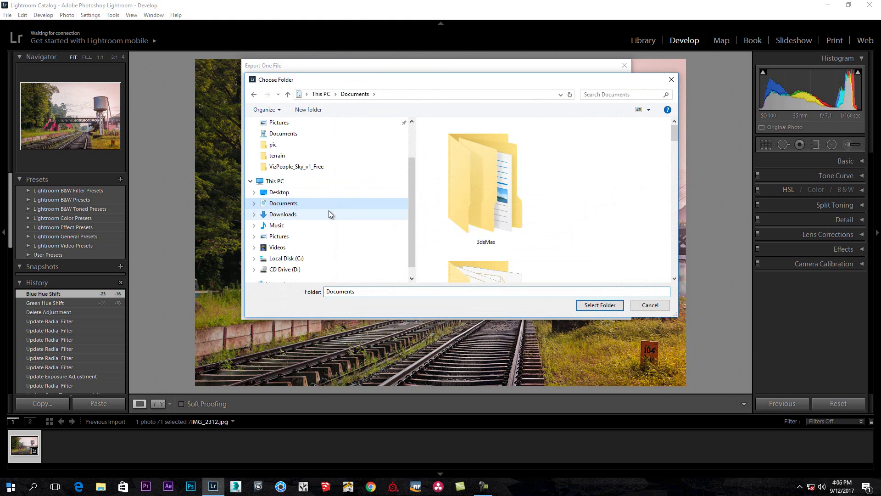
left_click(312, 111)
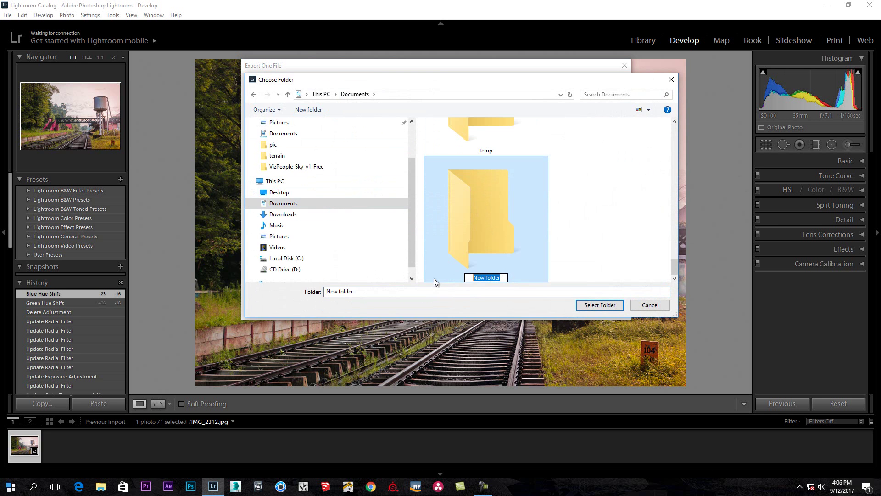
type("LR")
key("Return")
double_click(473, 219)
left_click(599, 304)
left_click(562, 304)
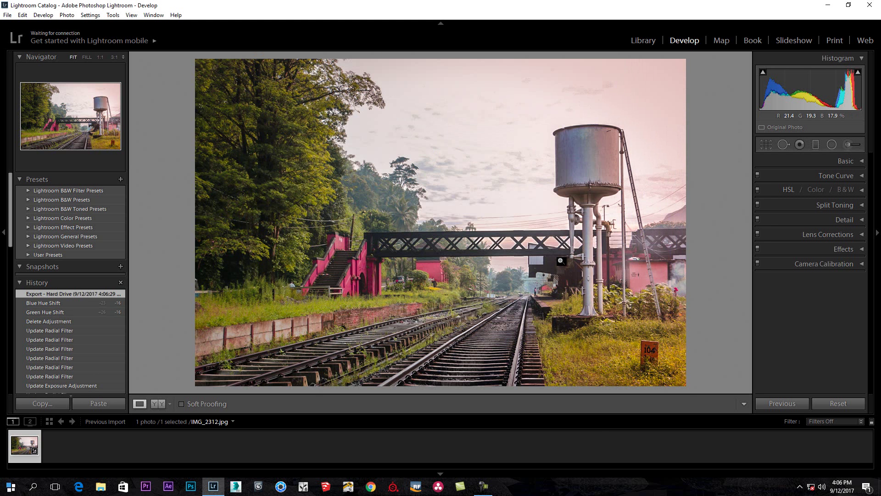
- Minimise Lightroom and open the exported IMG_2312 from the LR folder's Untitled Export subfolder in File Explorer
left_click(829, 6)
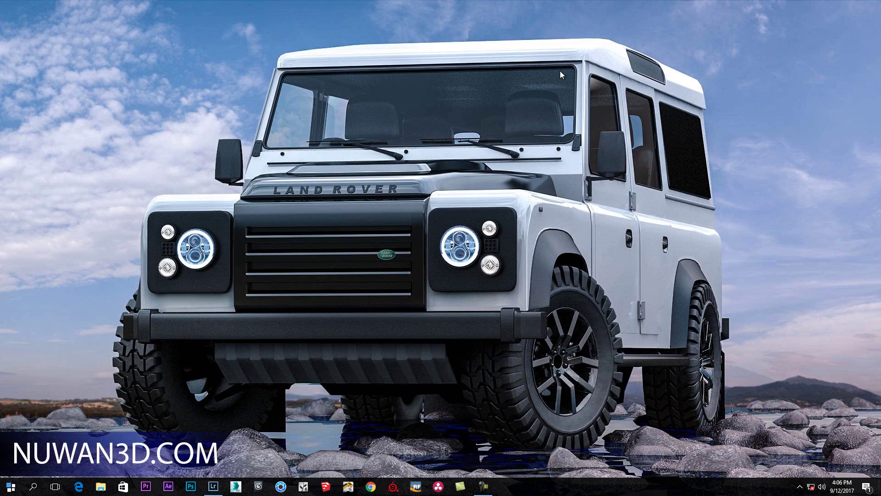
left_click(12, 490)
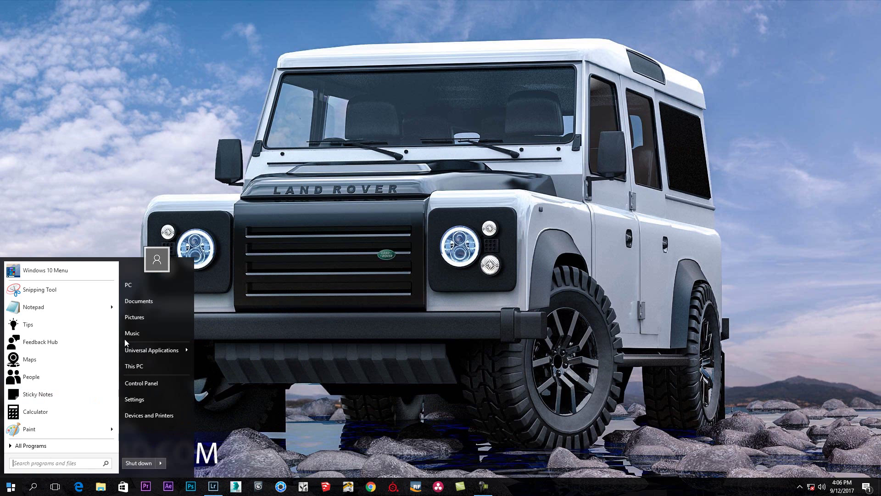
left_click(152, 306)
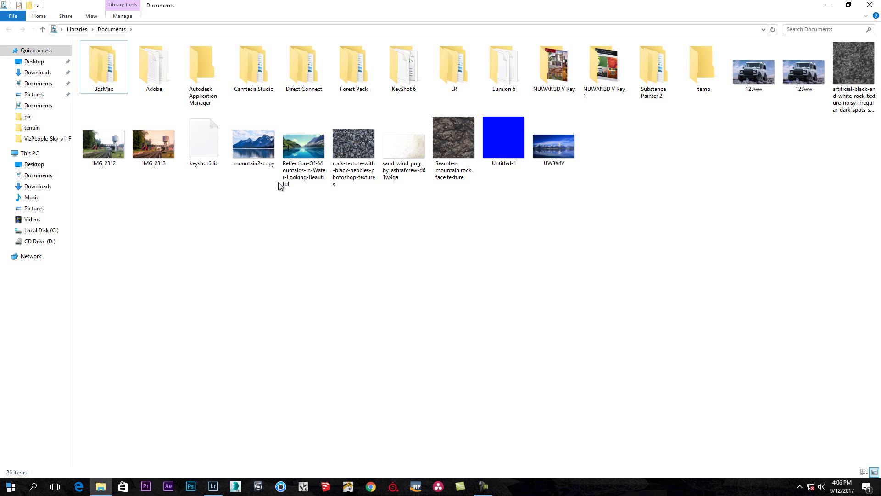
double_click(454, 71)
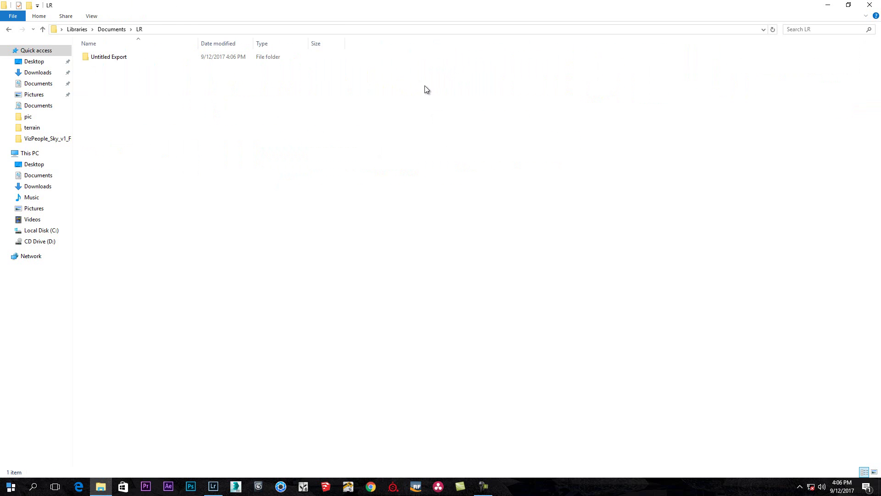
double_click(141, 59)
double_click(140, 59)
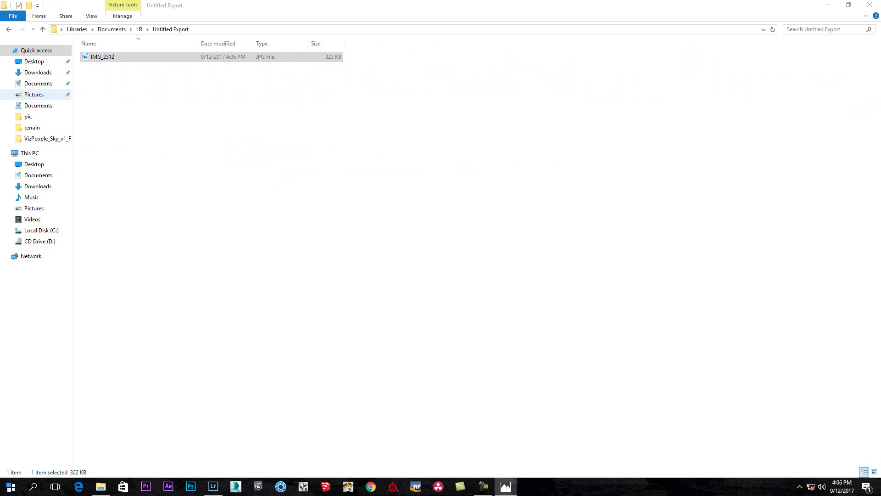